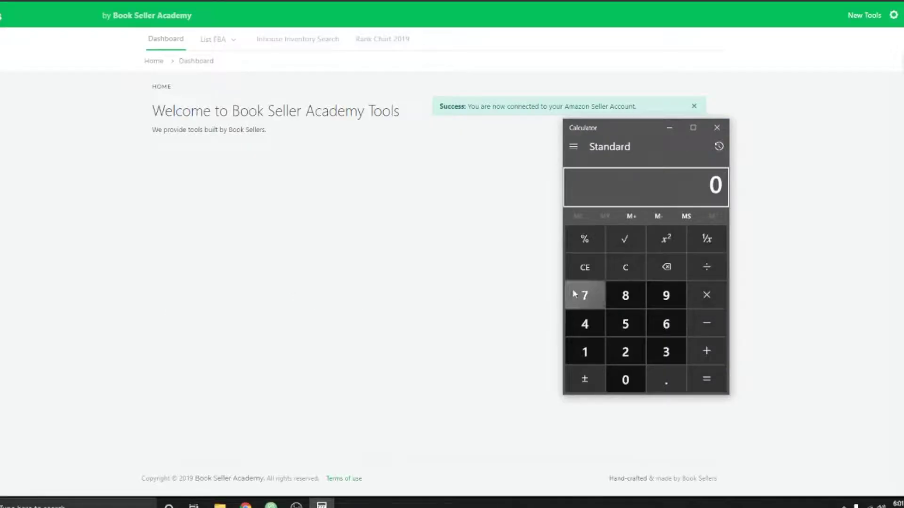
Compute 5 ÷ 19 = 0.263157894736842 in Calculator, then return to the seller dashboard.
left_click(580, 271)
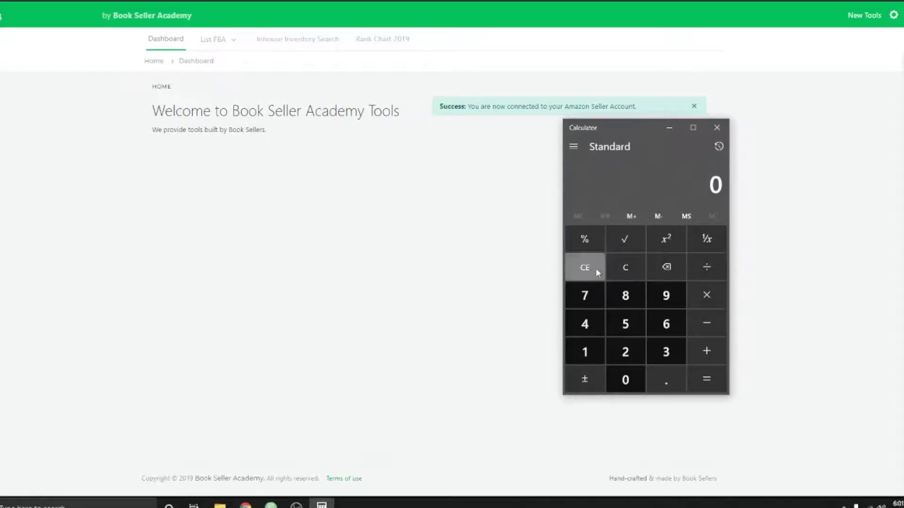
left_click(636, 332)
left_click(659, 379)
left_click(636, 379)
left_click(636, 379)
left_click(704, 268)
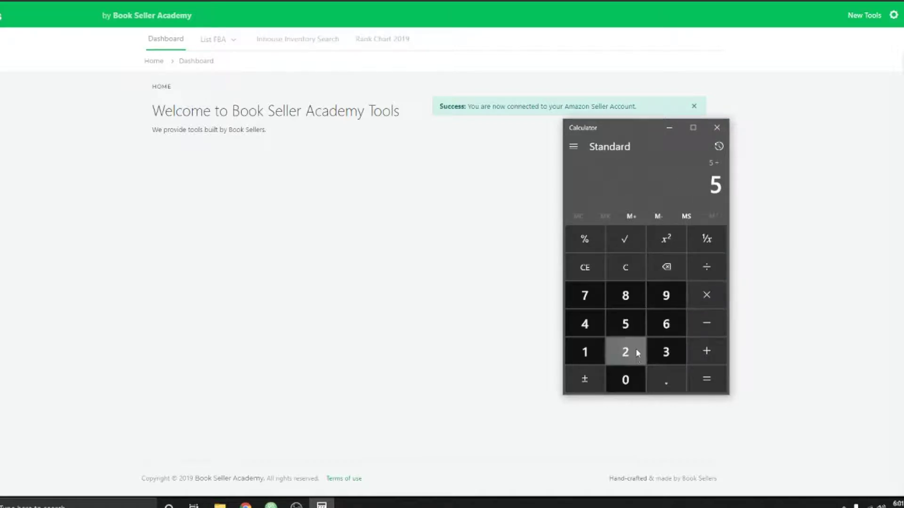
left_click(594, 349)
left_click(662, 296)
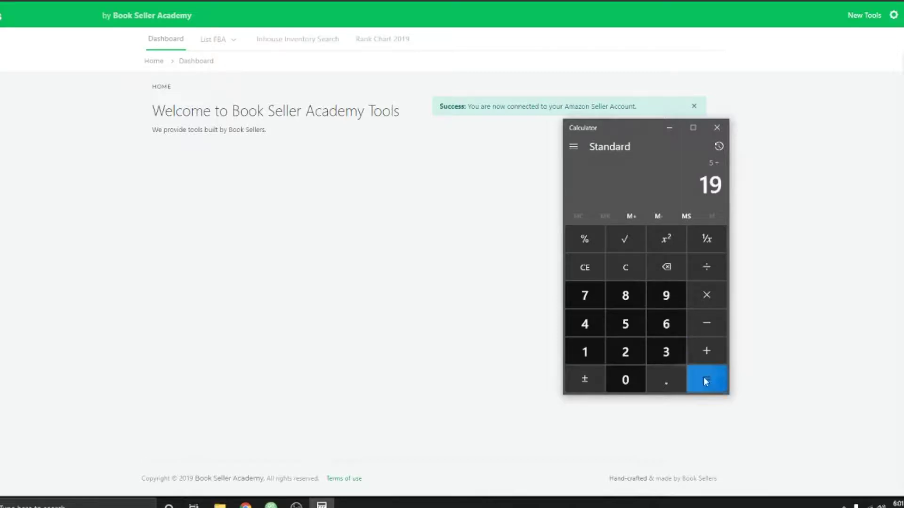
left_click(707, 383)
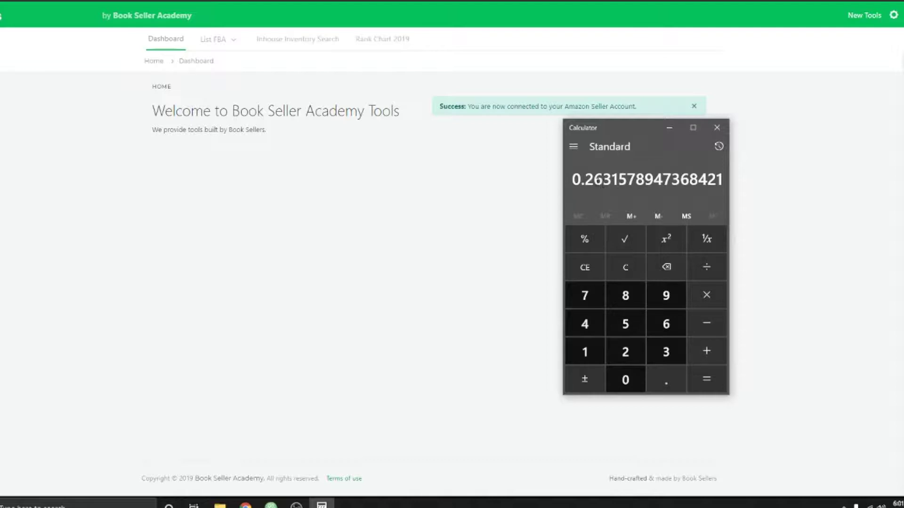
left_click(345, 235)
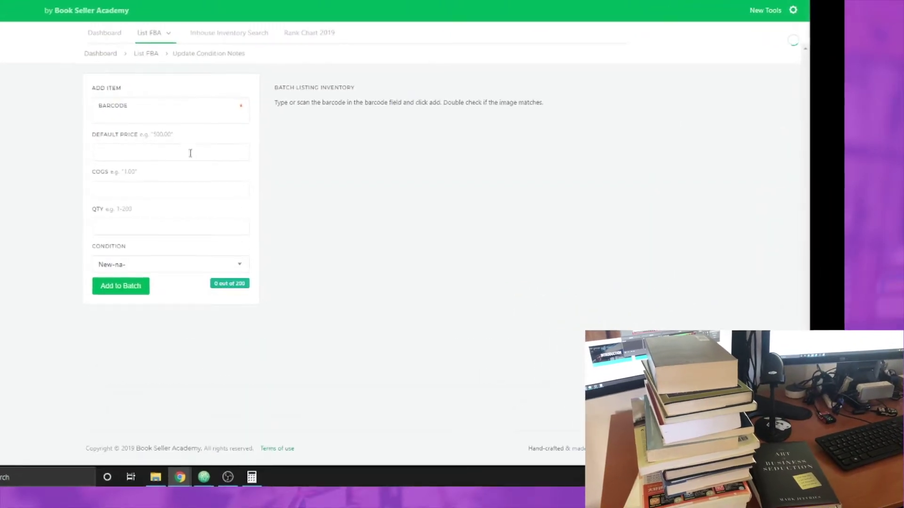
Fill in default price 807, COGS 0.26, quantity 1 and Good, gently-used condition.
left_click(153, 118)
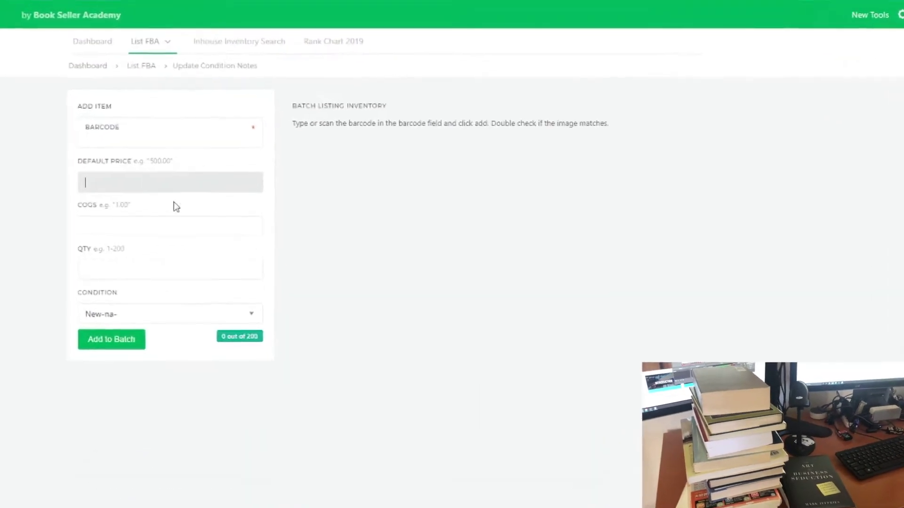
type("807")
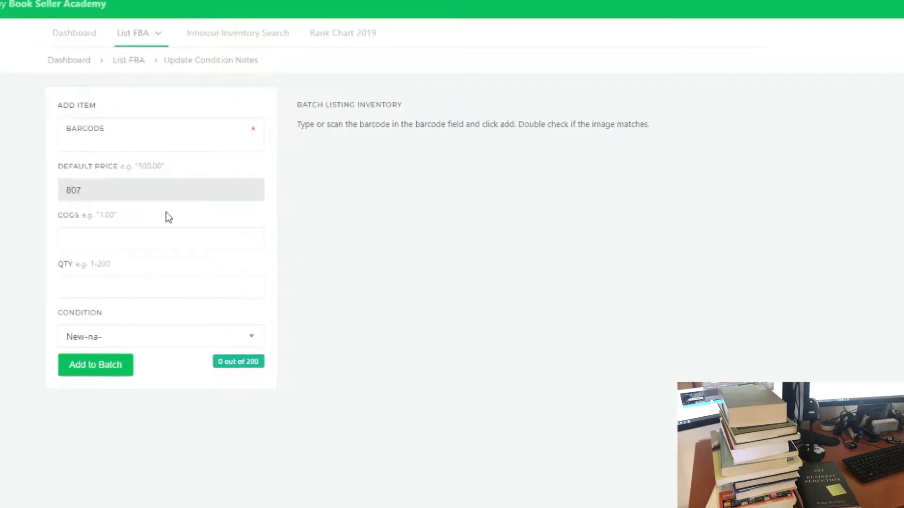
left_click(124, 237)
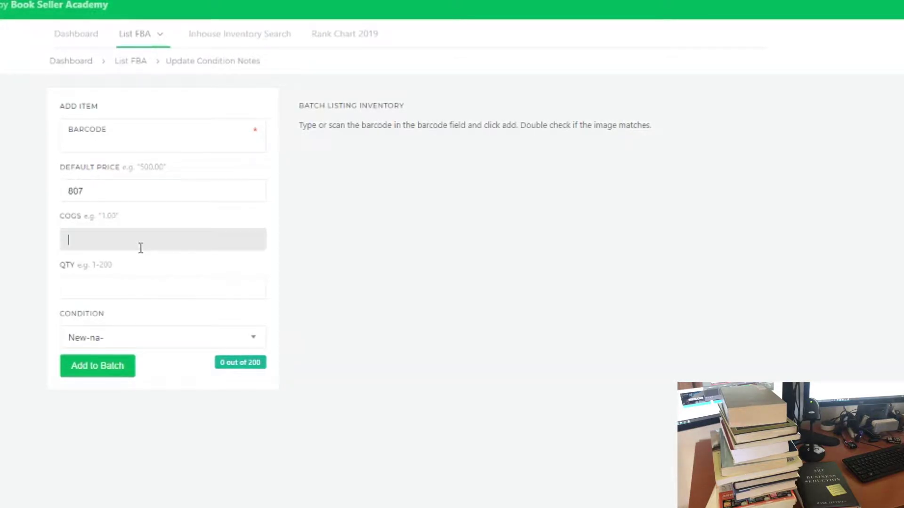
left_click(136, 293)
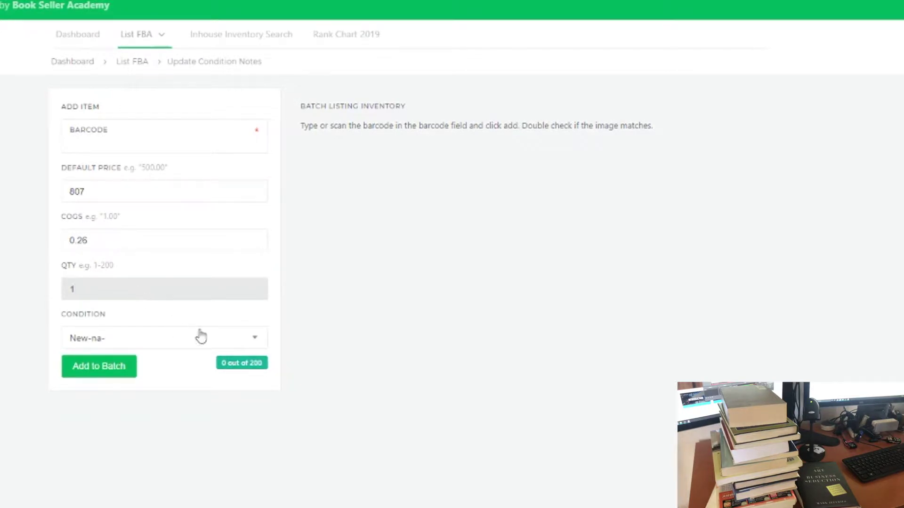
left_click(329, 350)
left_click(260, 346)
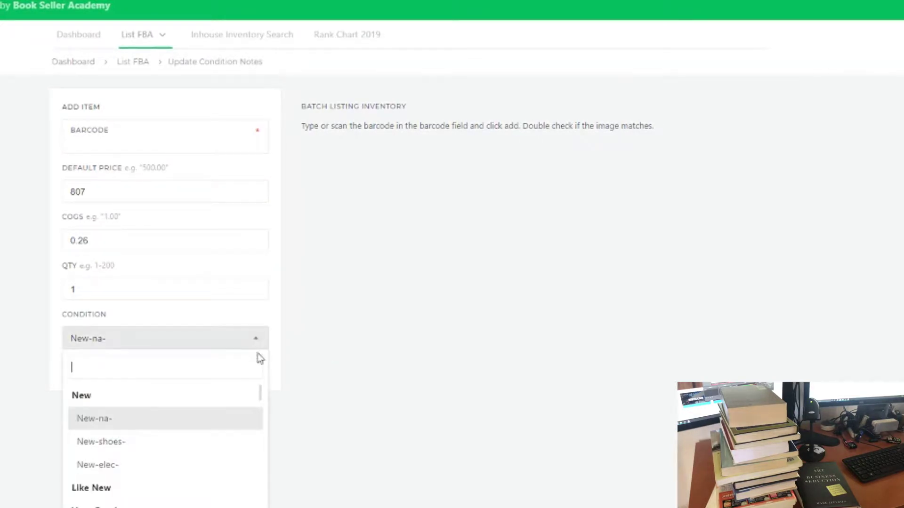
scroll(221, 409, "down", 5)
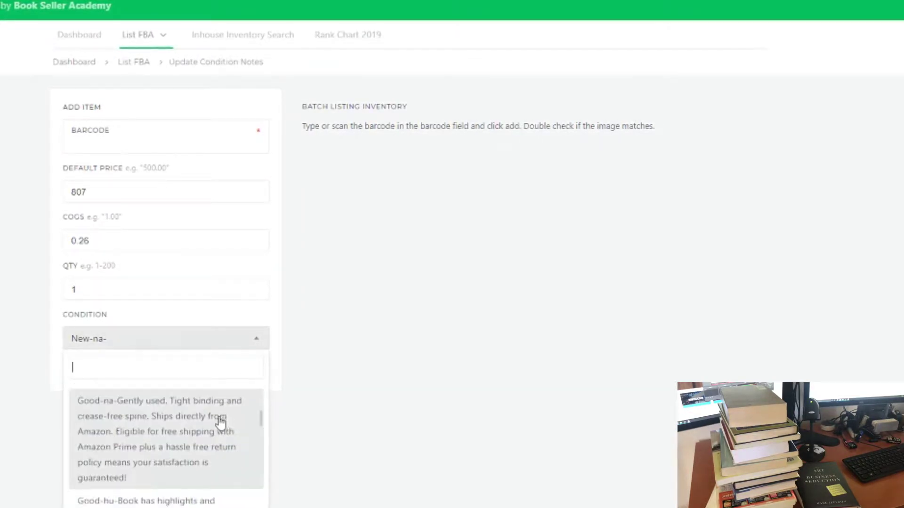
left_click(222, 423)
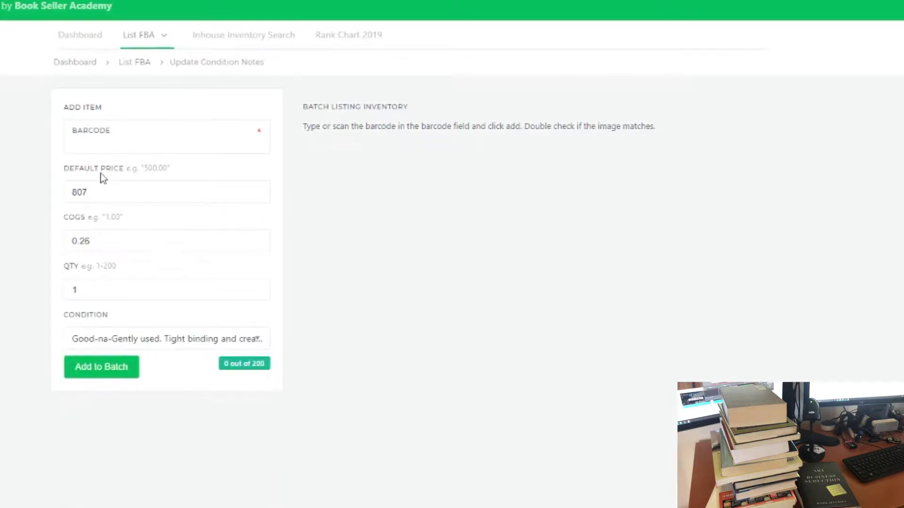
left_click(139, 142)
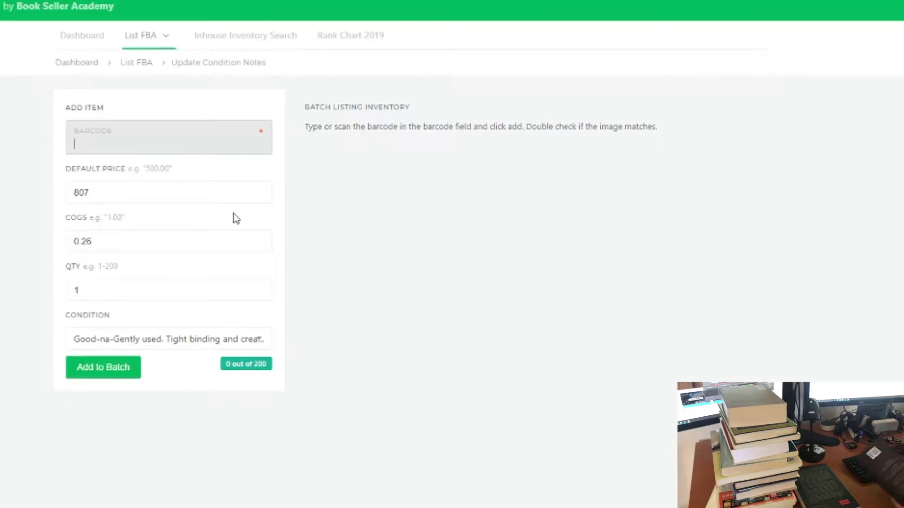
type("9780470596180")
key("Return")
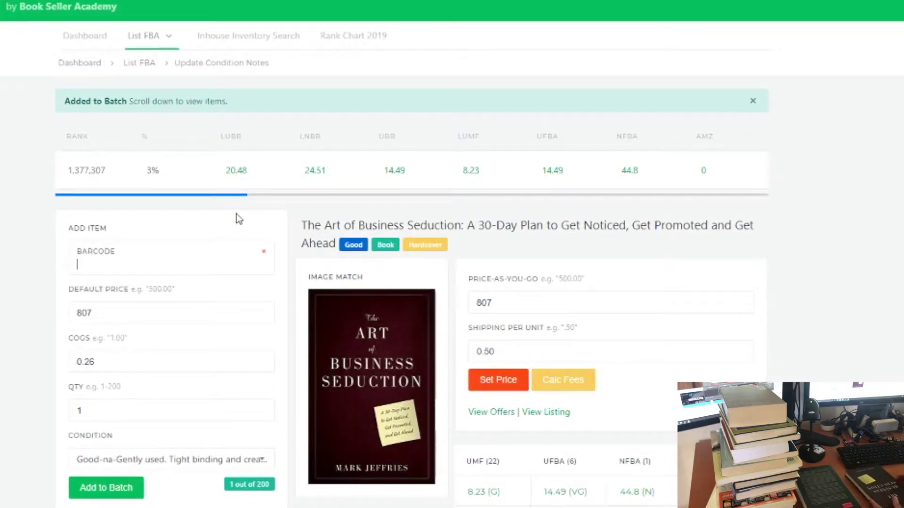
scroll(324, 290, "down", 1)
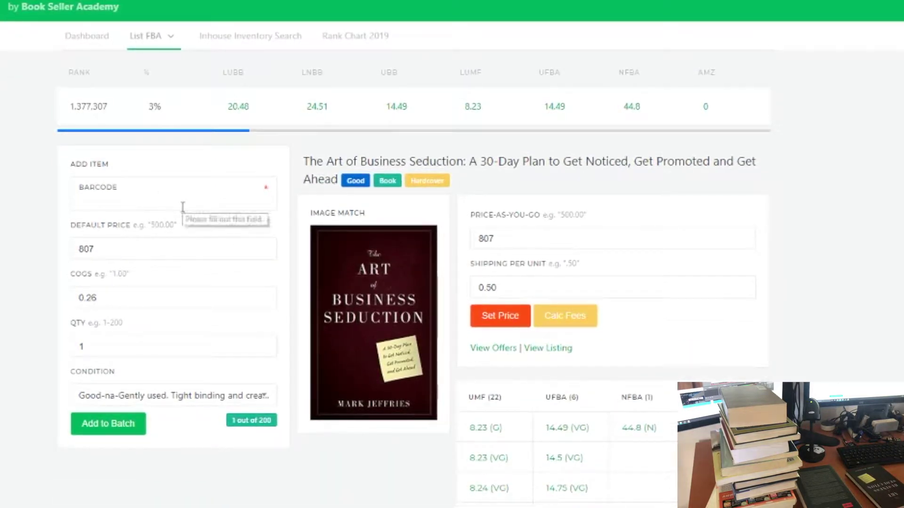
scroll(201, 243, "down", 1)
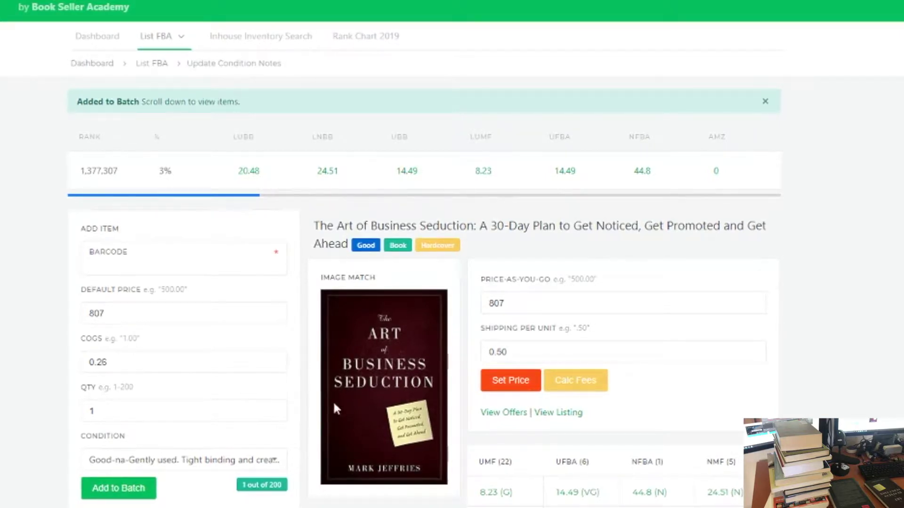
scroll(565, 474, "down", 2)
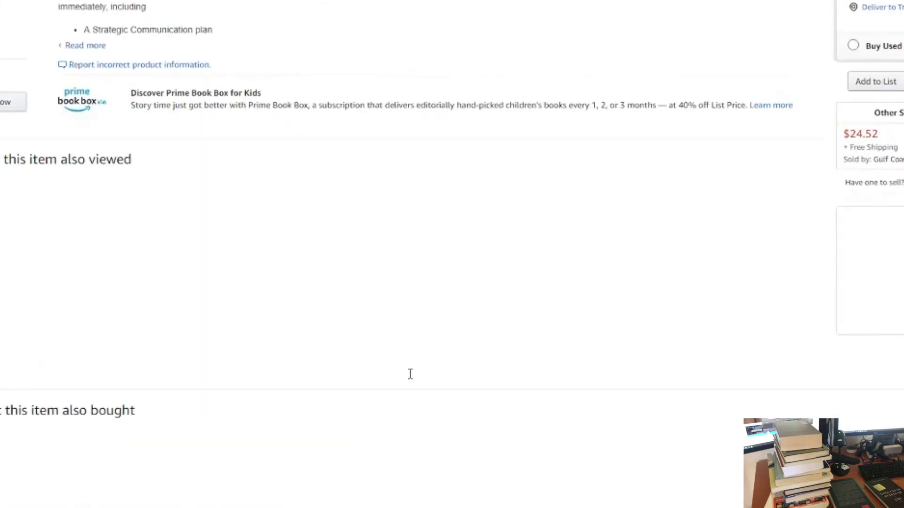
Scroll through the Amazon product page to check the book's offers.
scroll(410, 374, "up", 4)
scroll(412, 377, "down", 3)
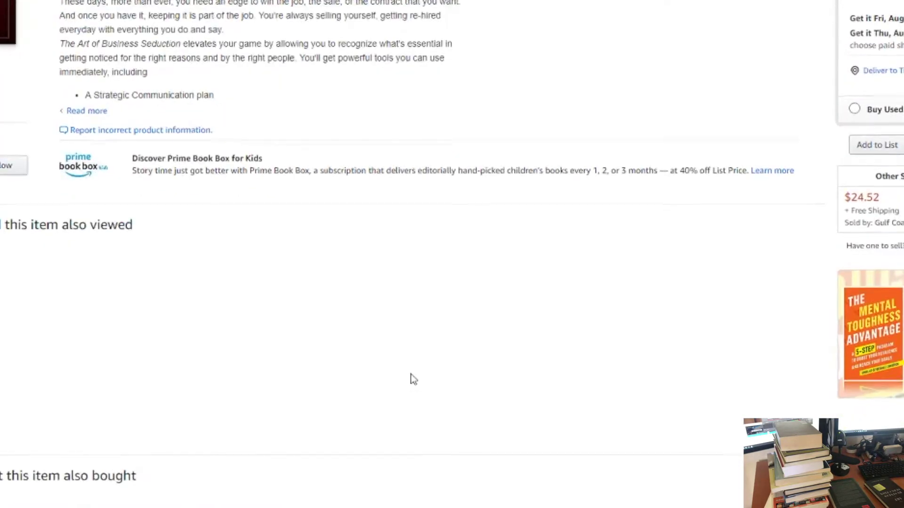
scroll(411, 377, "down", 1)
scroll(411, 377, "up", 4)
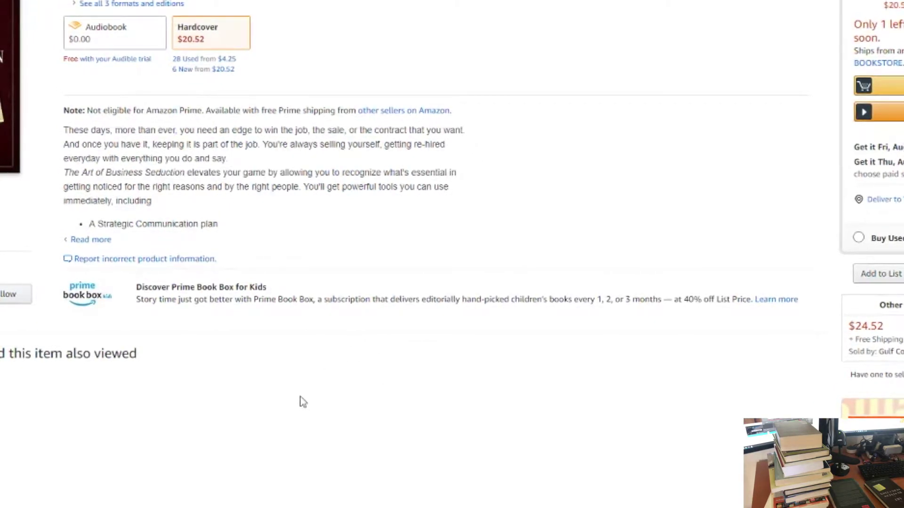
scroll(302, 400, "up", 3)
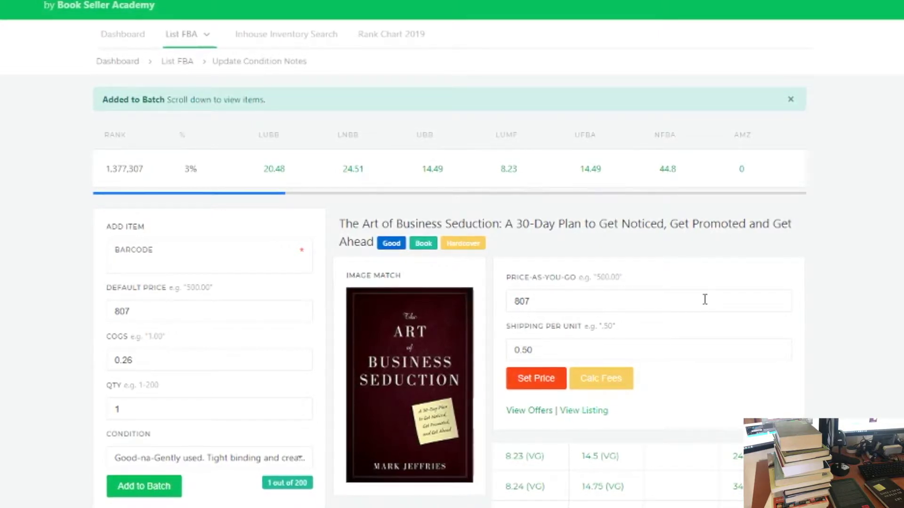
Price the first book at 14.49 from the VG FBA offer and save it, for a profit of $6.48.
scroll(704, 298, "down", 1)
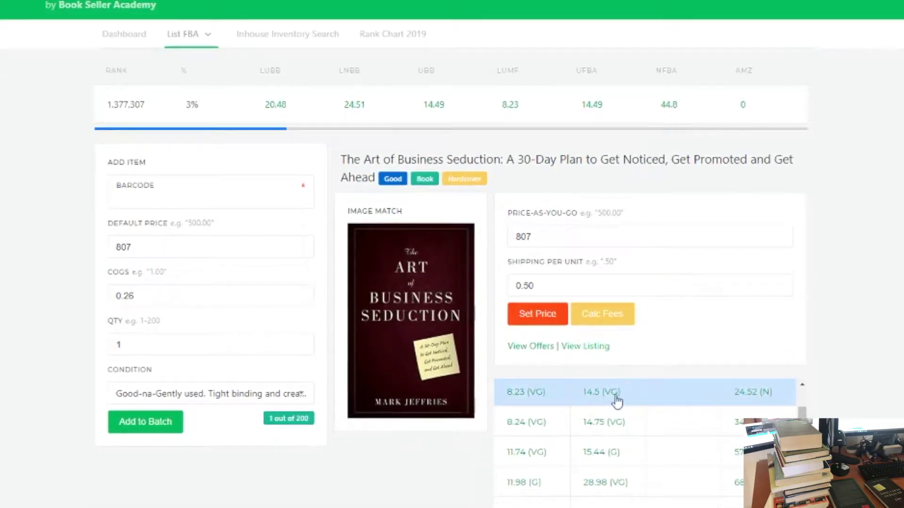
scroll(706, 414, "down", 3)
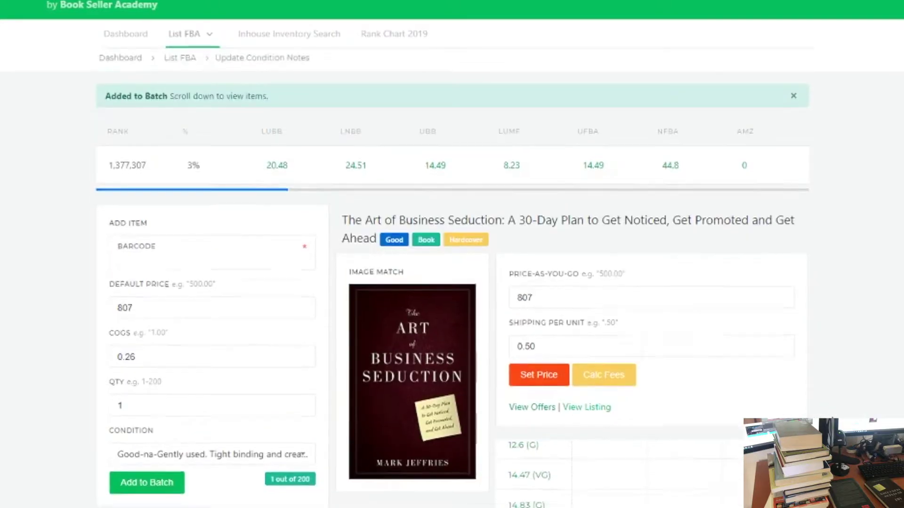
scroll(790, 409, "down", 5)
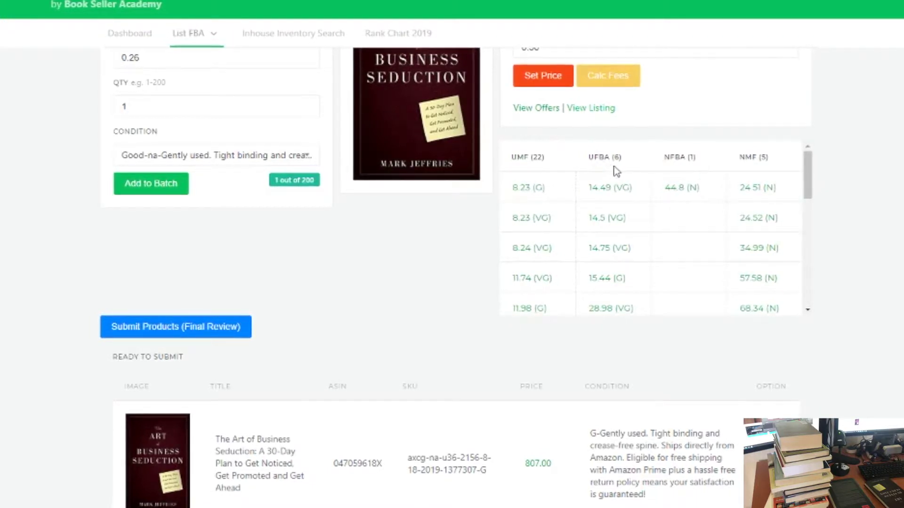
mouse_move(626, 193)
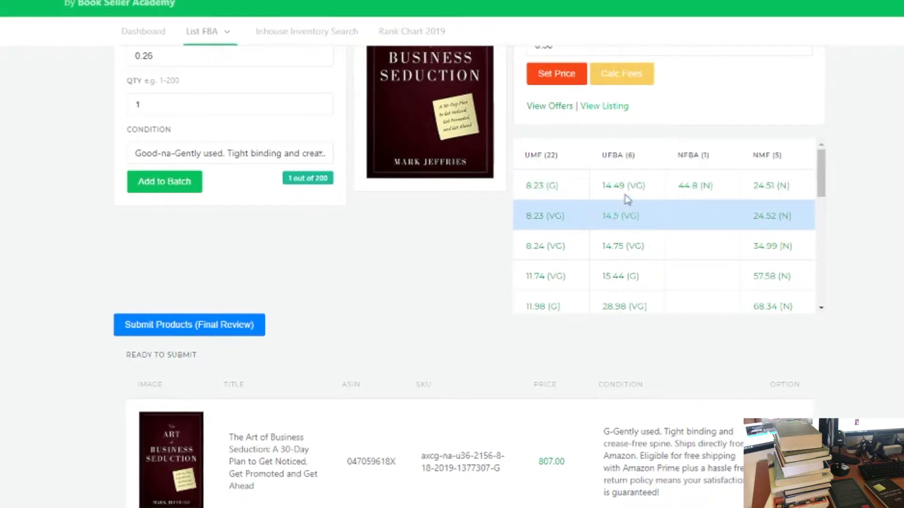
scroll(611, 238, "up", 2)
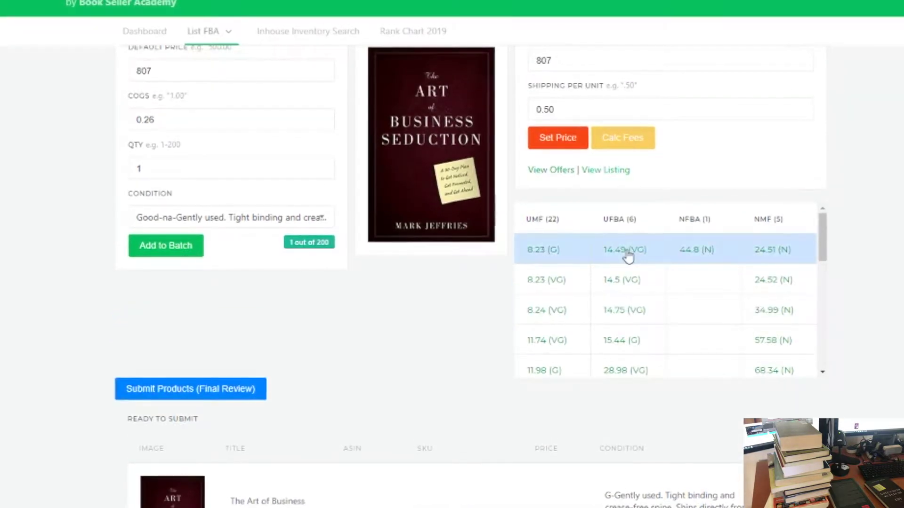
left_click(629, 256)
scroll(594, 248, "up", 4)
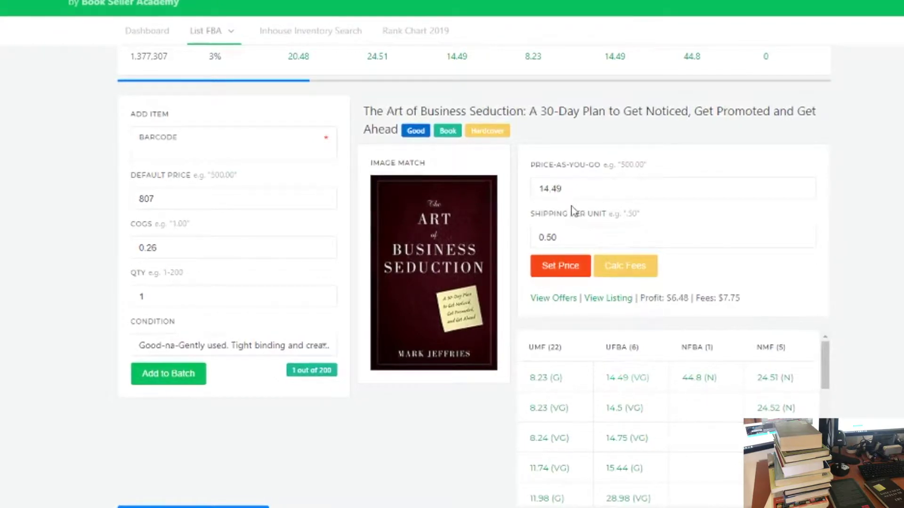
left_click(568, 239)
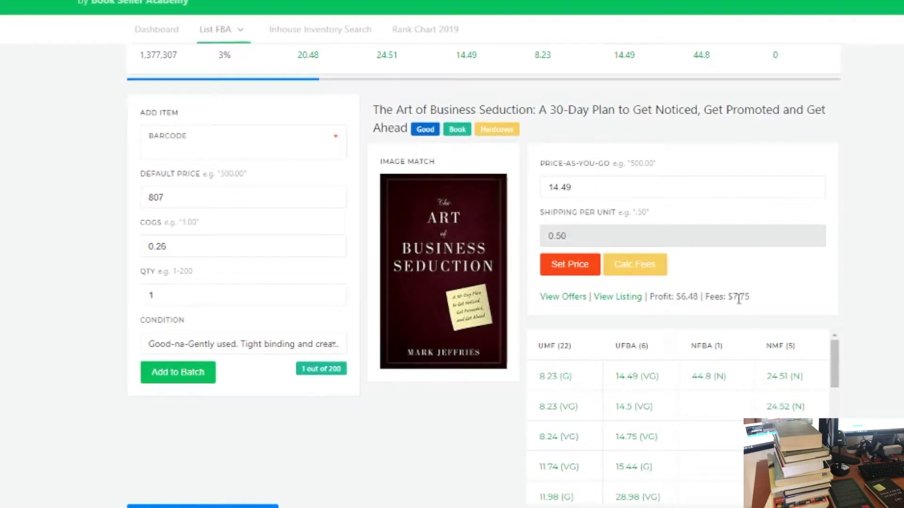
left_click(578, 264)
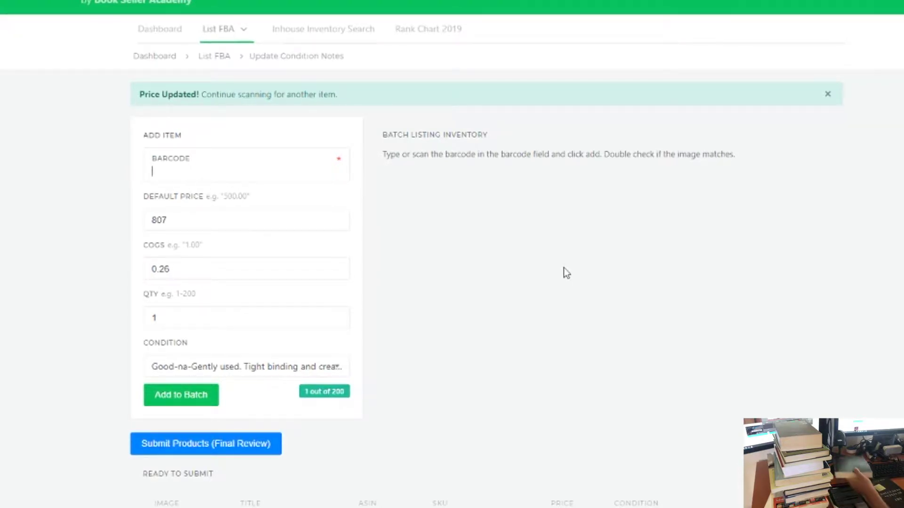
type("9780822319467")
key("Return")
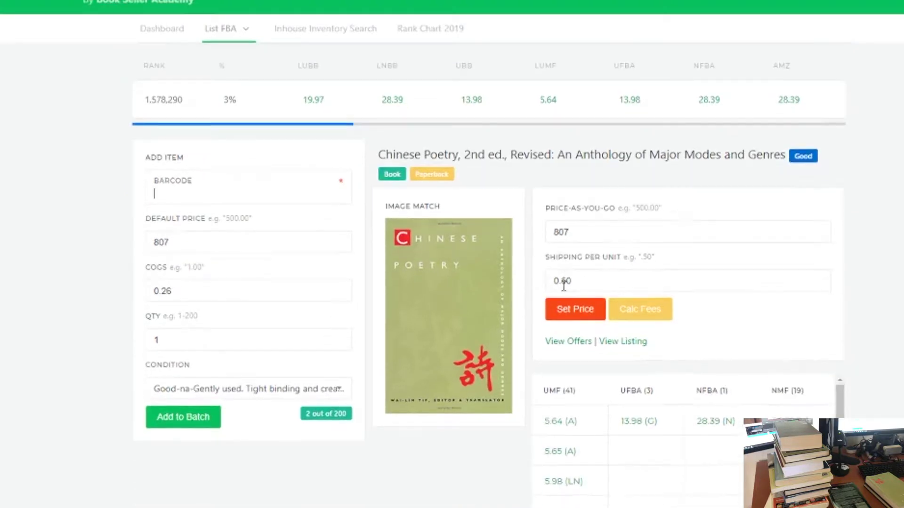
scroll(513, 303, "down", 3)
mouse_move(638, 364)
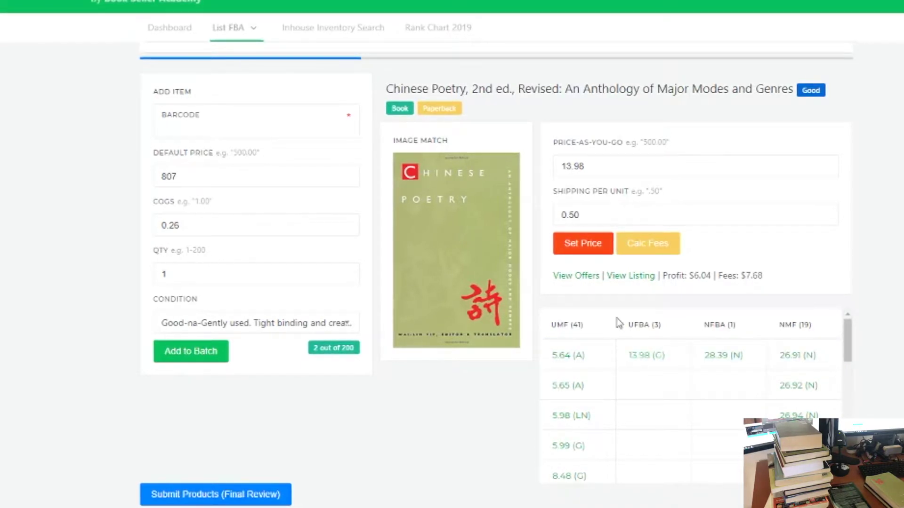
Open Chinese Poetry's Amazon offers and scroll the used FBA offers starting at $13.98.
left_click(576, 280)
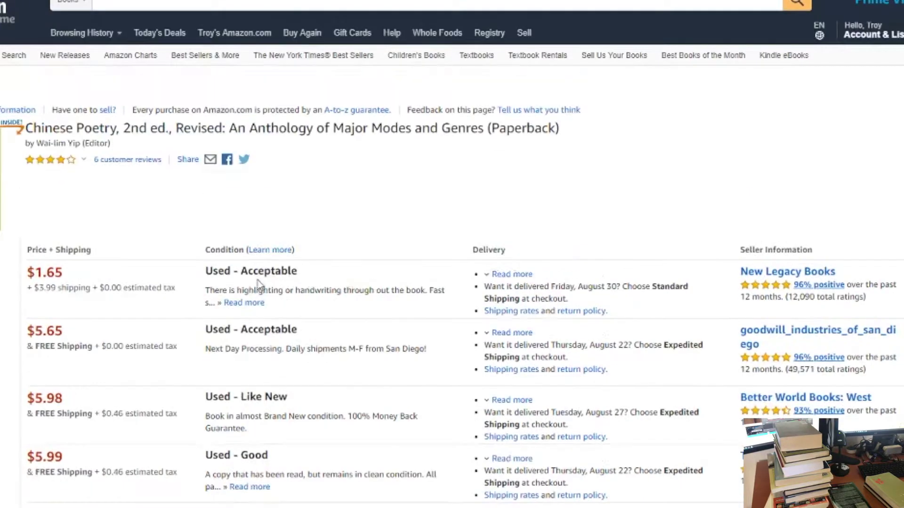
scroll(177, 284, "down", 1)
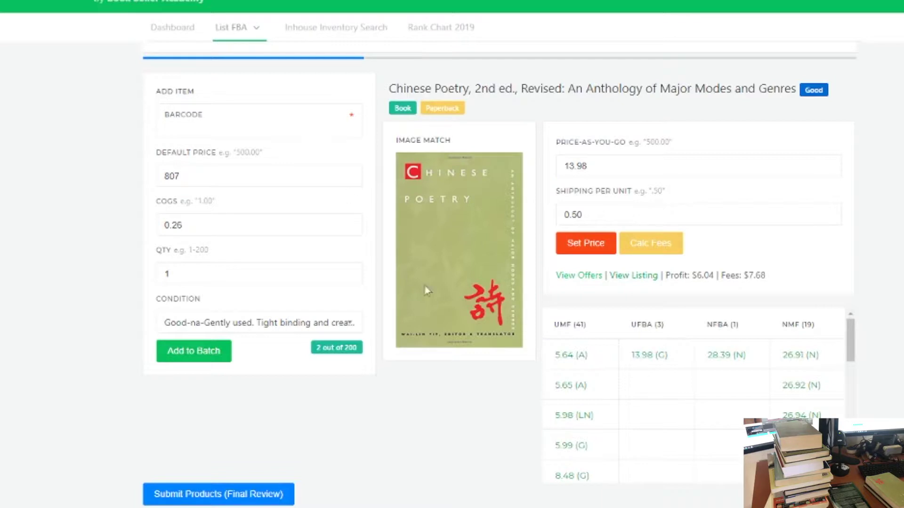
mouse_move(660, 363)
key("ctrl+Tab")
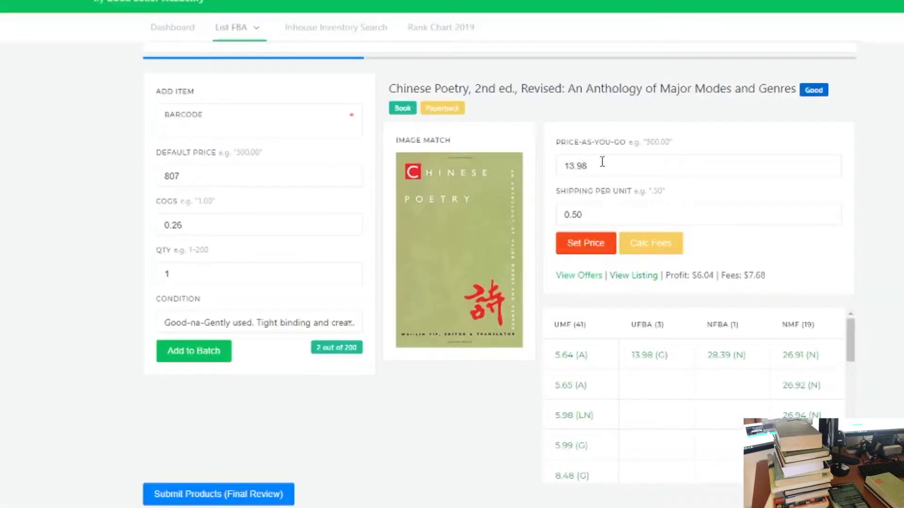
Try an 18.25 price for Chinese Poetry, then save 13.98 from the FBA offer.
double_click(602, 161)
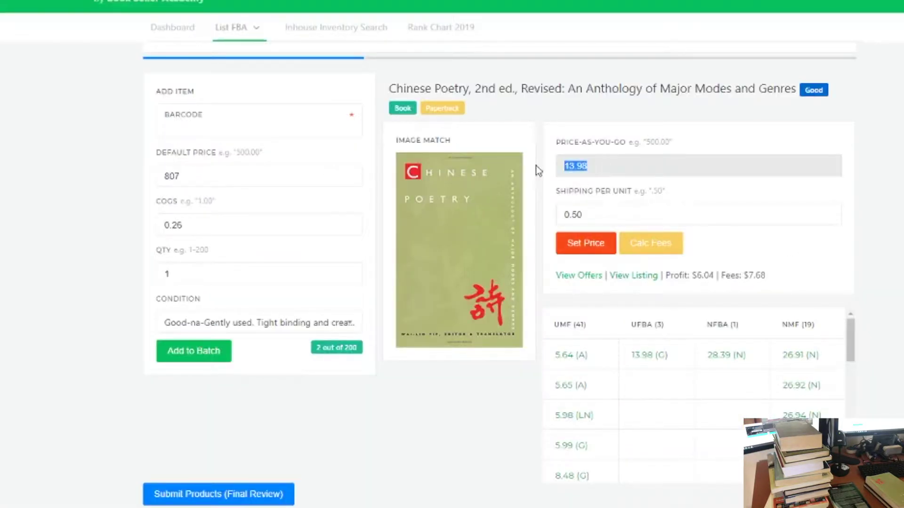
key("BackSpace")
type("18.25")
key("Return")
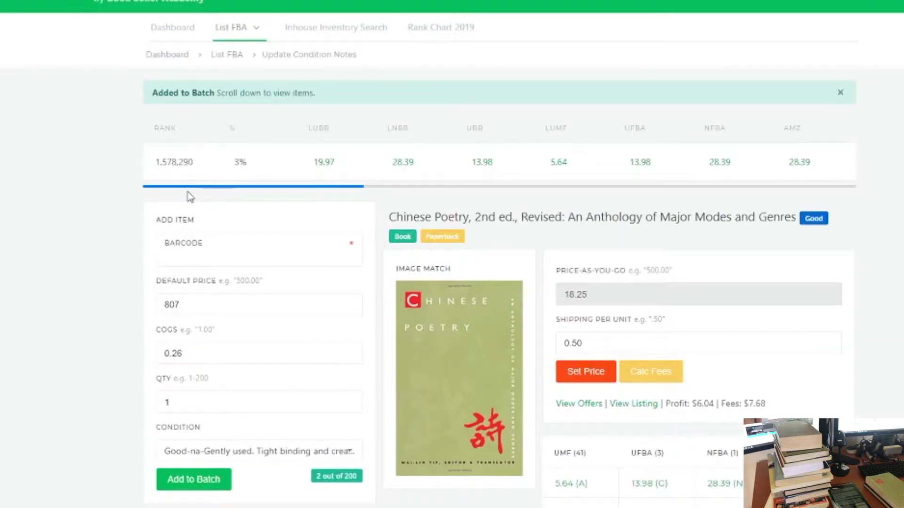
left_click(642, 485)
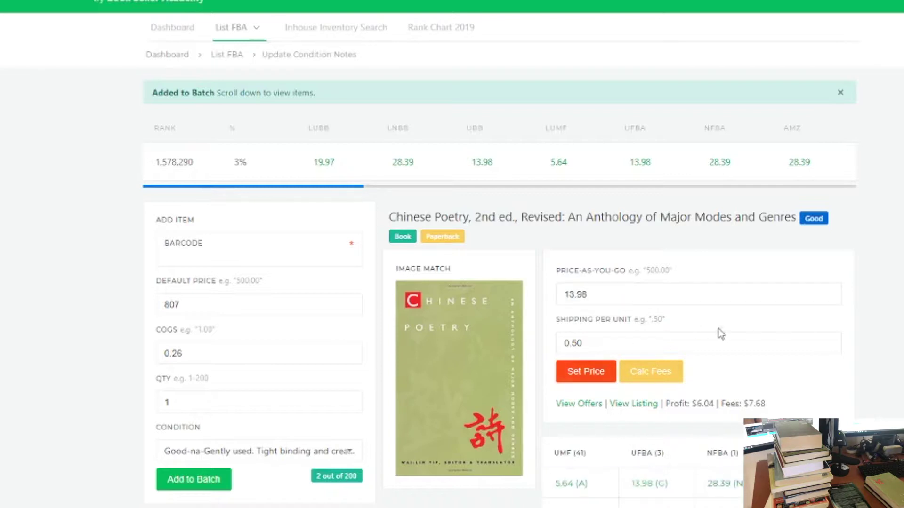
left_click(574, 376)
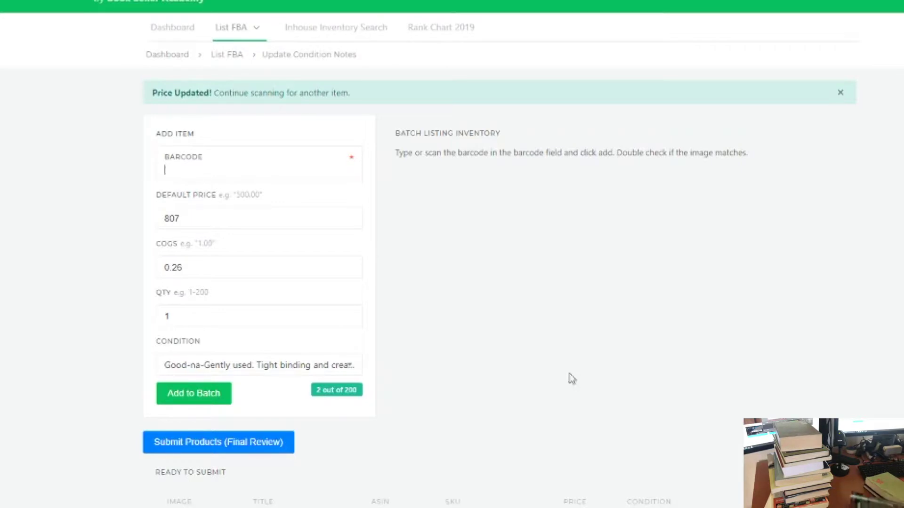
type("9780393977912")
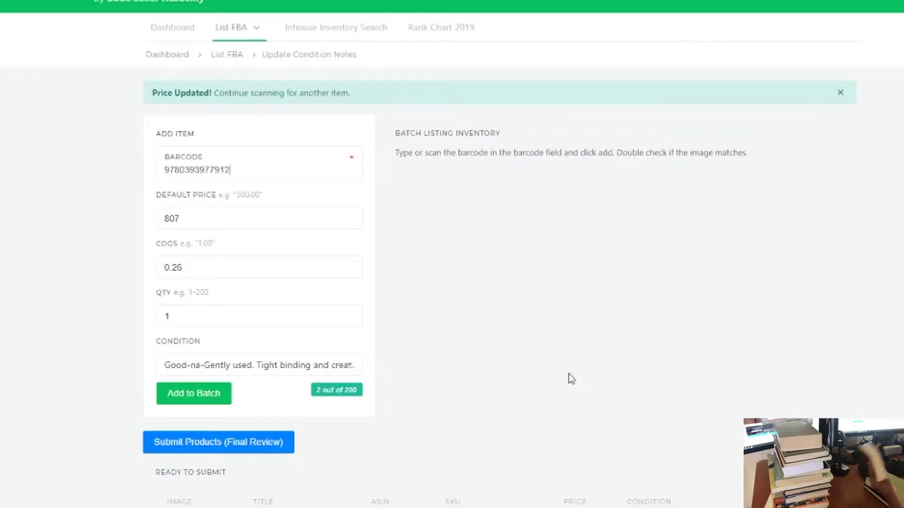
key("Return")
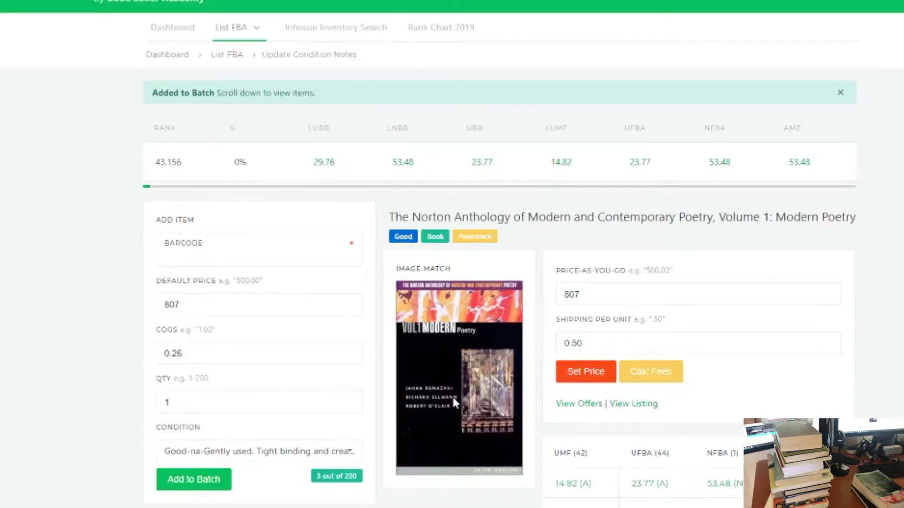
scroll(453, 397, "down", 1)
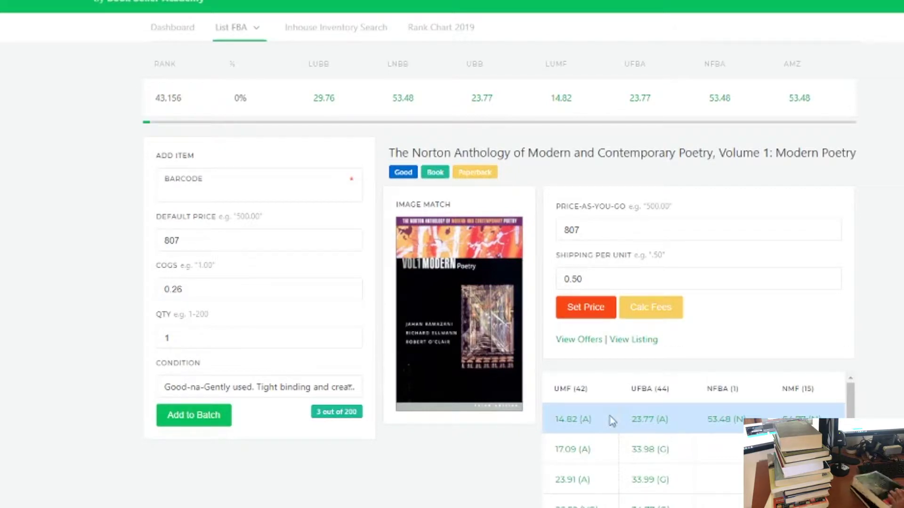
left_click(676, 429)
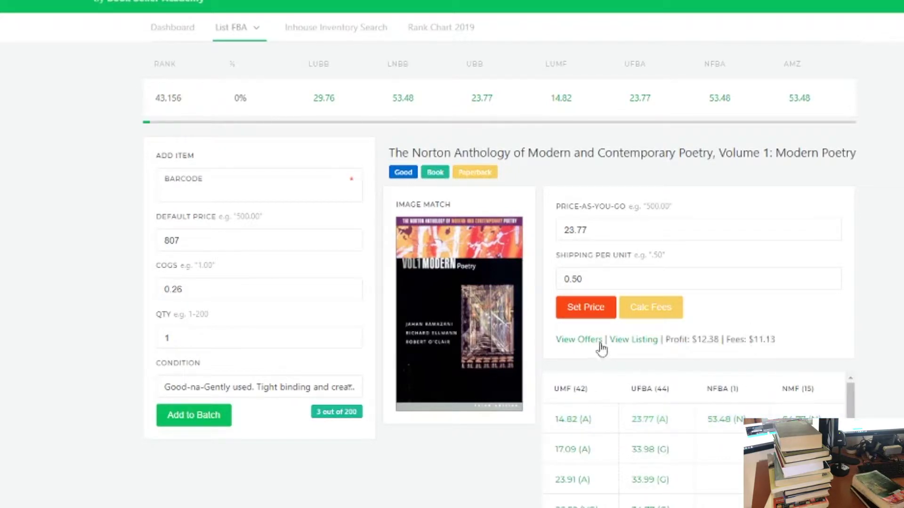
left_click(594, 315)
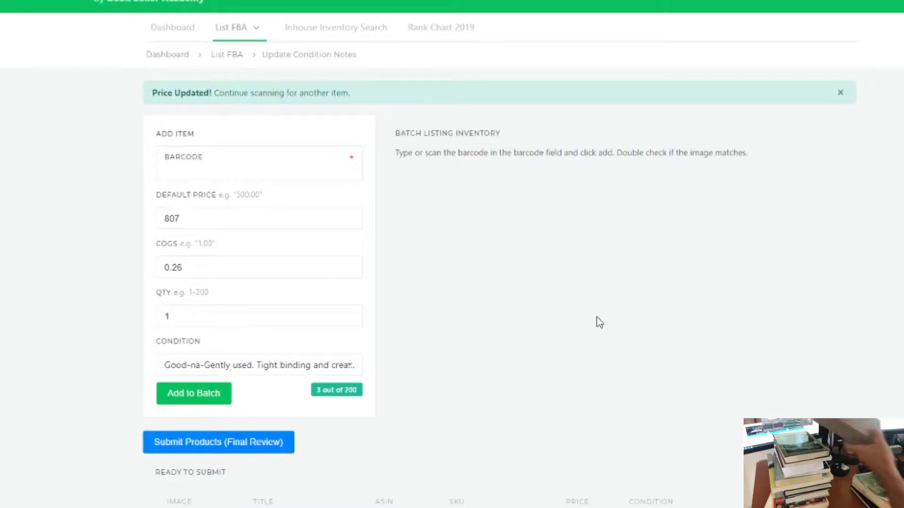
type("9780571174911")
key("Return")
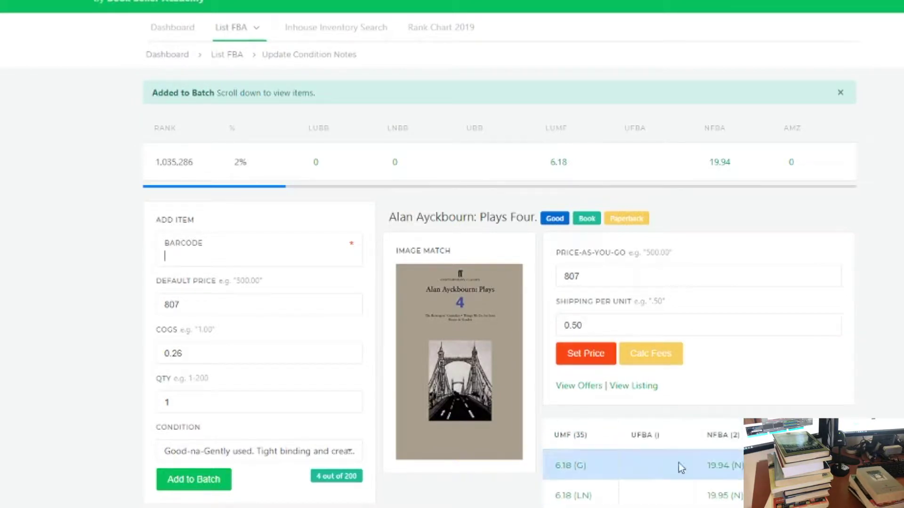
left_click(589, 387)
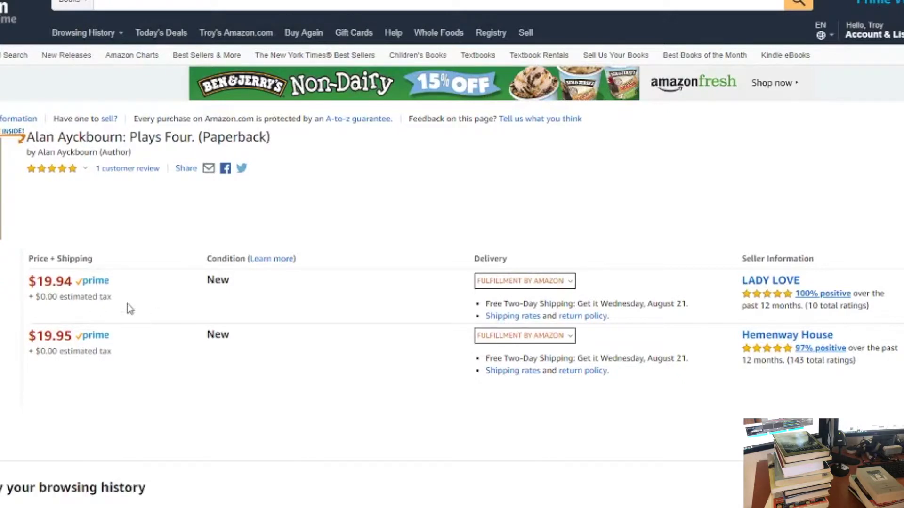
key("ctrl+w")
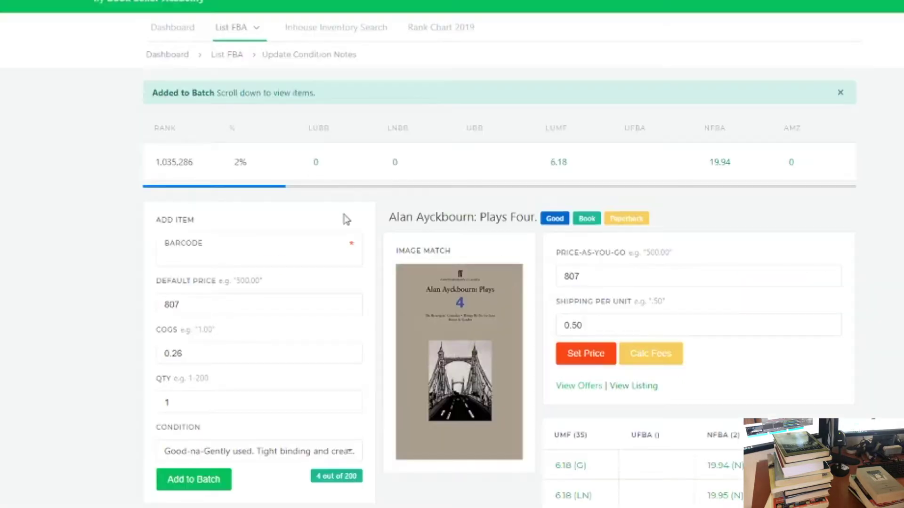
scroll(548, 423, "down", 5)
scroll(566, 452, "down", 5)
scroll(567, 414, "up", 10)
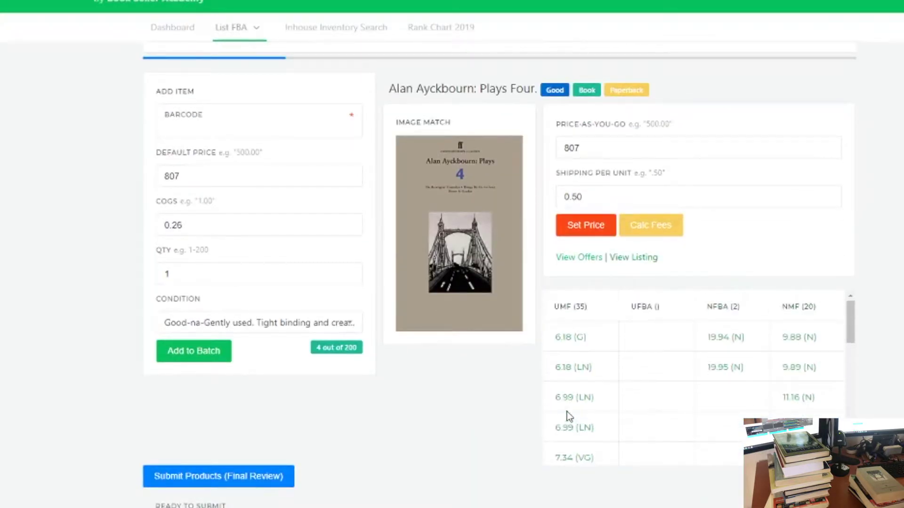
scroll(569, 408, "up", 2)
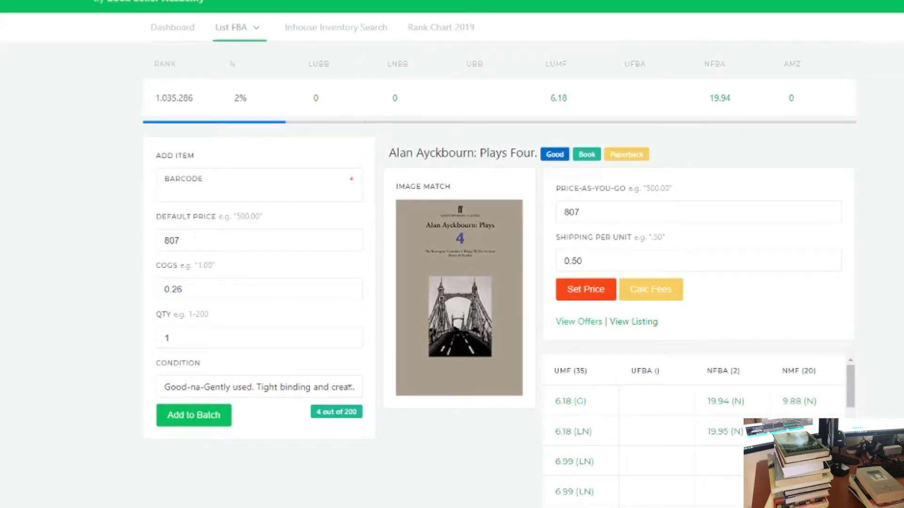
Reopen the book's Amazon offers and review the batch offers table again.
left_click(205, 3)
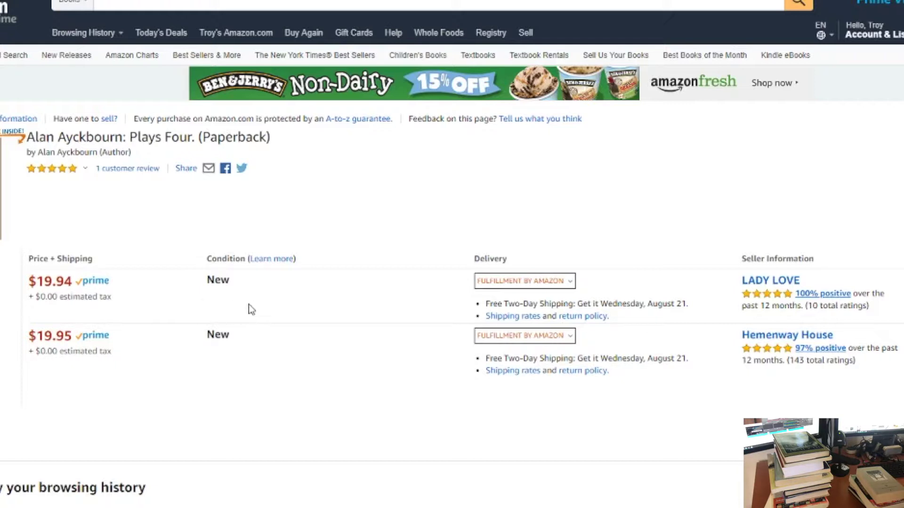
key("ctrl+w")
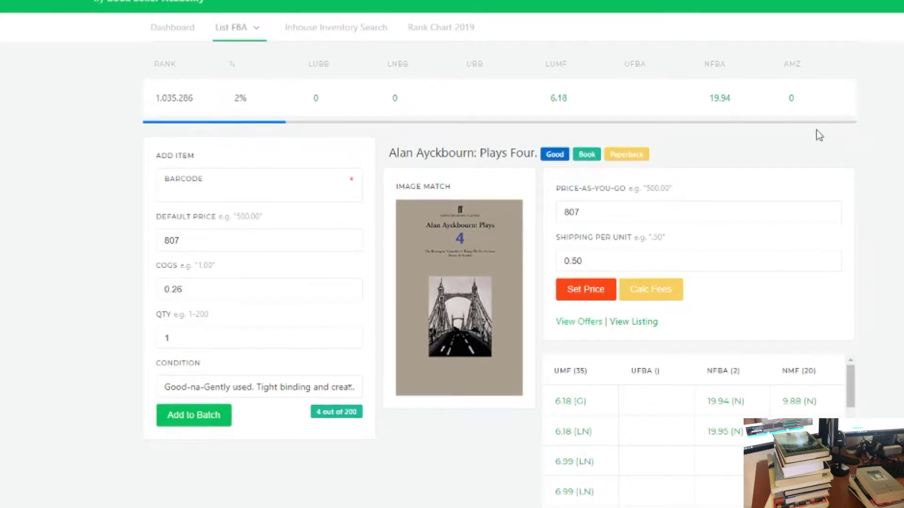
scroll(614, 438, "down", 3)
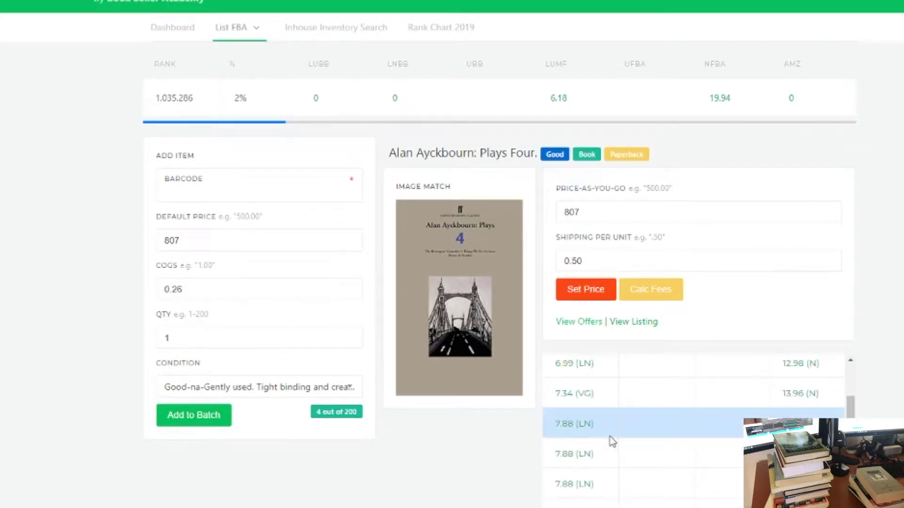
scroll(610, 438, "down", 4)
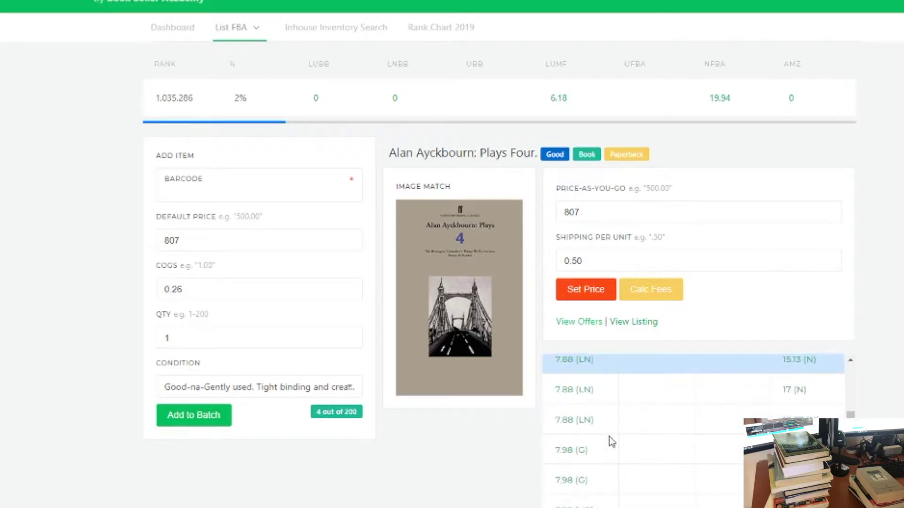
scroll(609, 437, "up", 4)
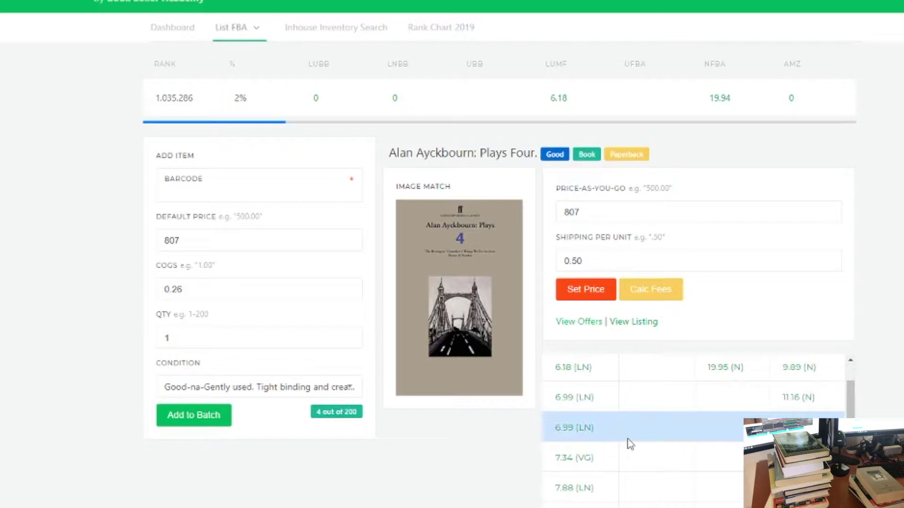
scroll(611, 444, "up", 2)
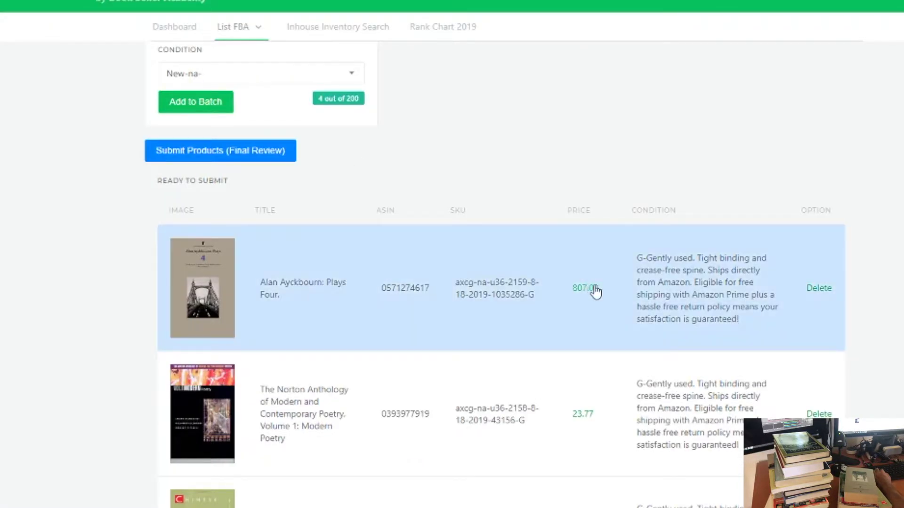
Reprice Alan Ayckbourn: Plays Four from 807.00 to 15 ($5.43 profit, $9.31 fees) and save.
left_click(588, 293)
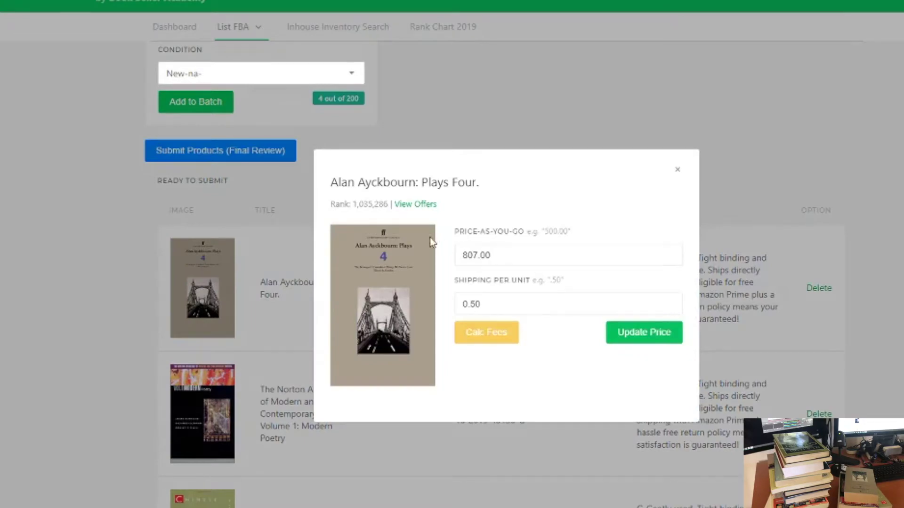
left_click(417, 204)
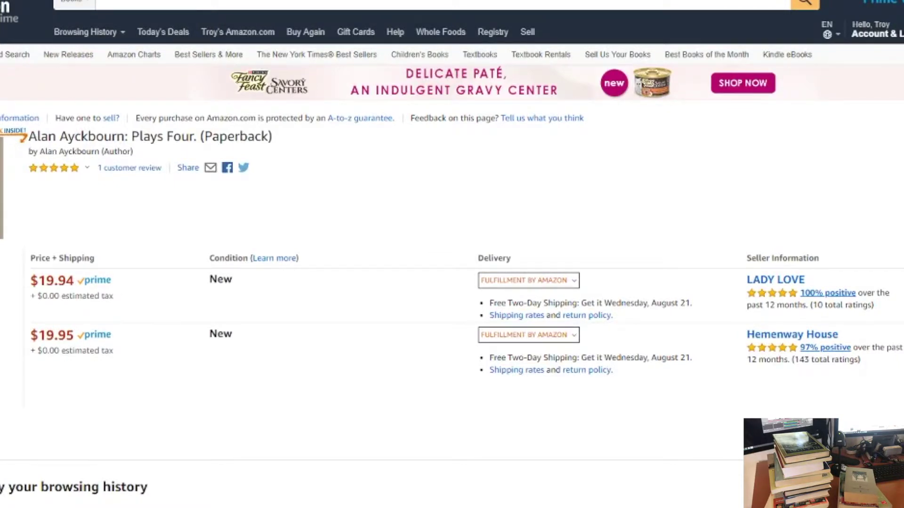
key("ctrl+w")
left_click_drag(518, 254, 382, 256)
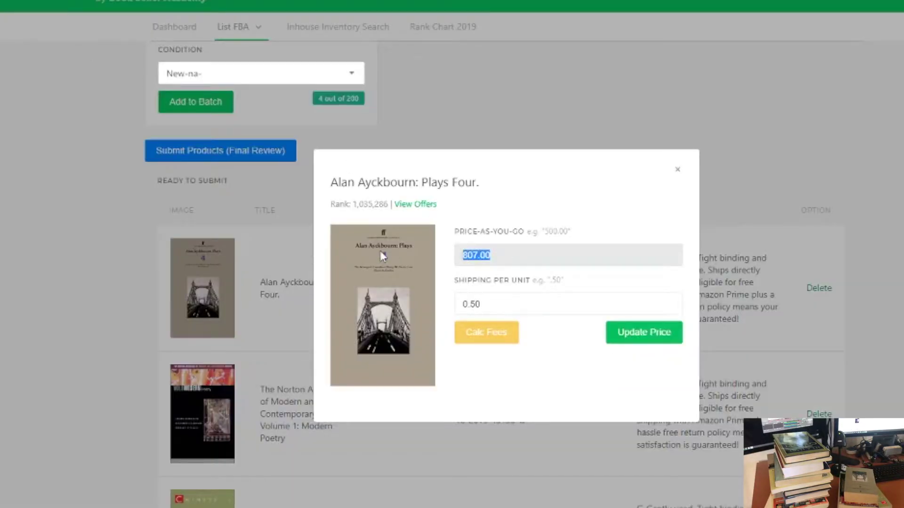
type("15")
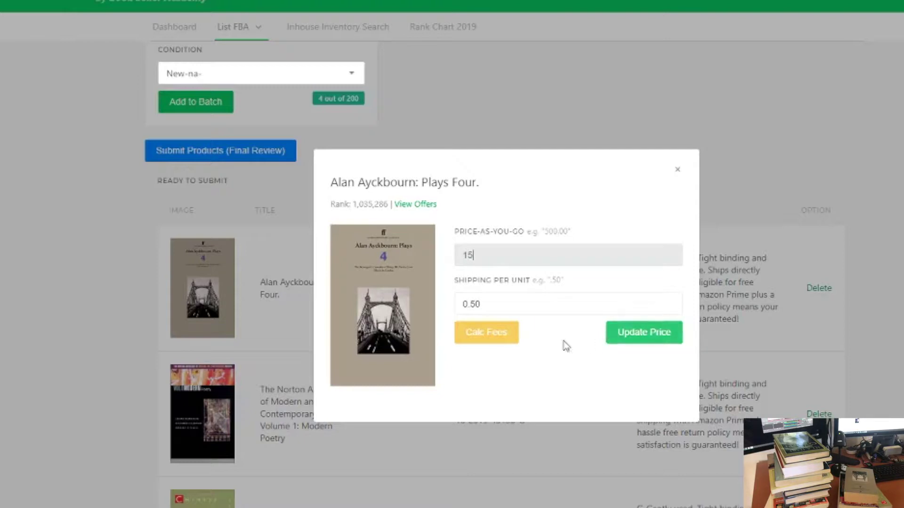
left_click(490, 340)
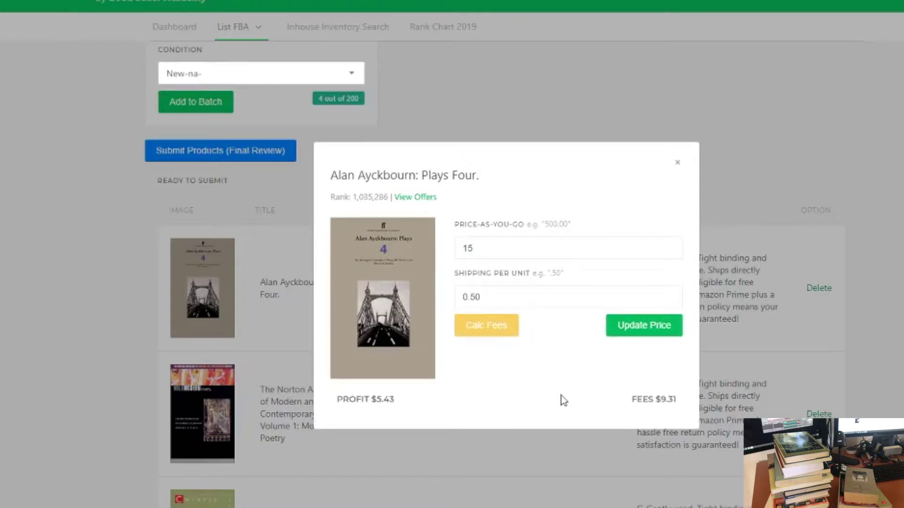
left_click_drag(356, 400, 395, 400)
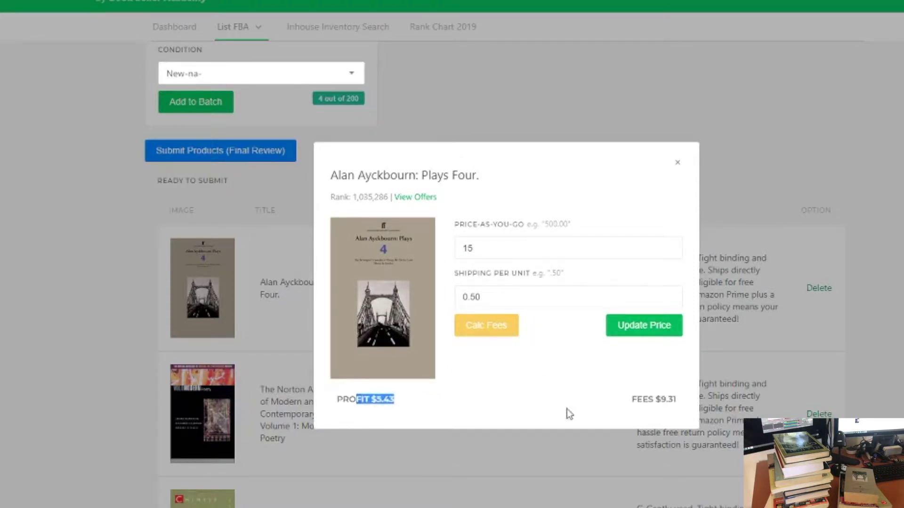
left_click(638, 336)
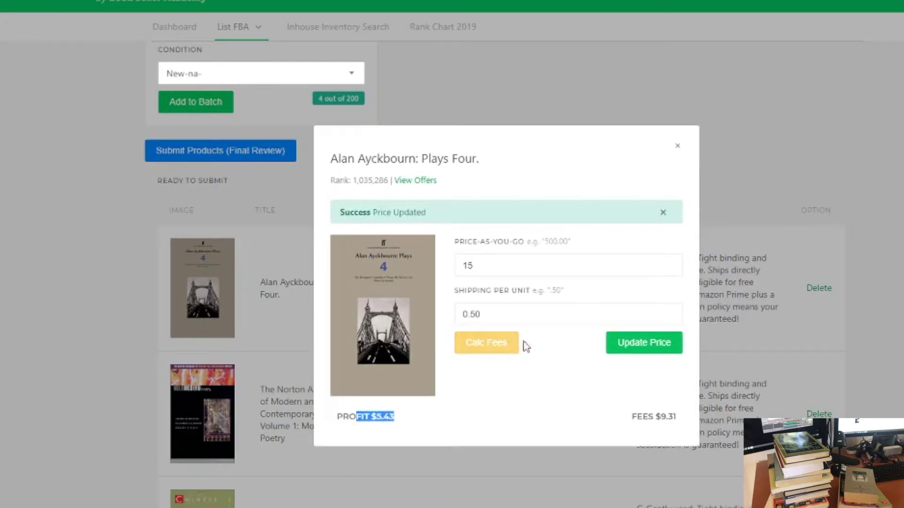
left_click(677, 146)
Fill in default price 807, COGS 0.26, quantity 1 and Good condition.
scroll(641, 177, "up", 5)
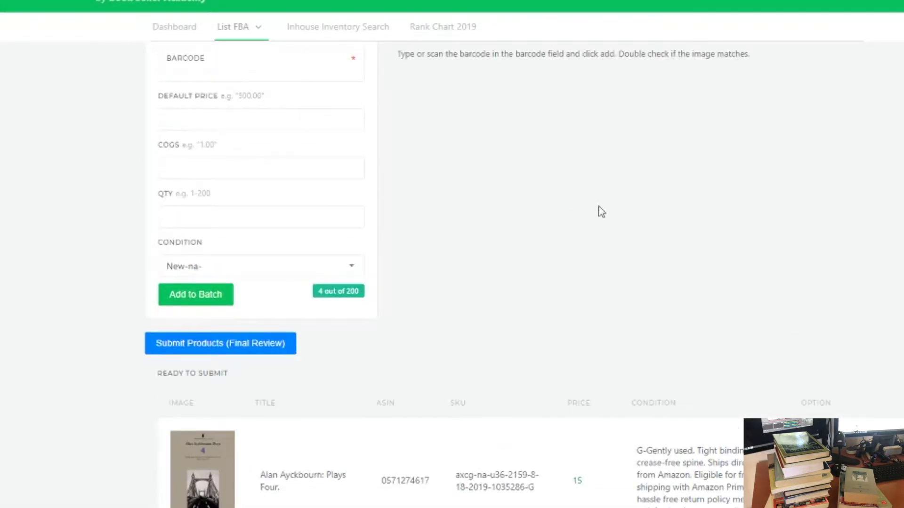
left_click(288, 189)
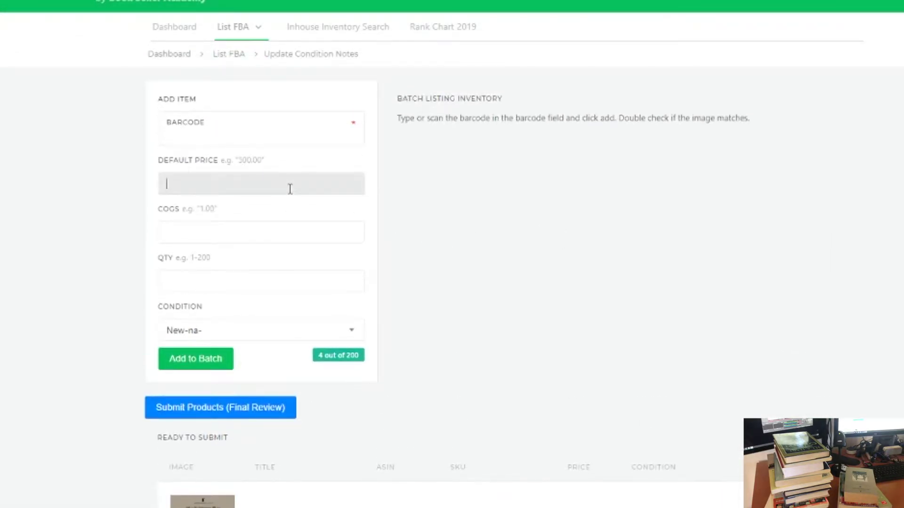
left_click(297, 233)
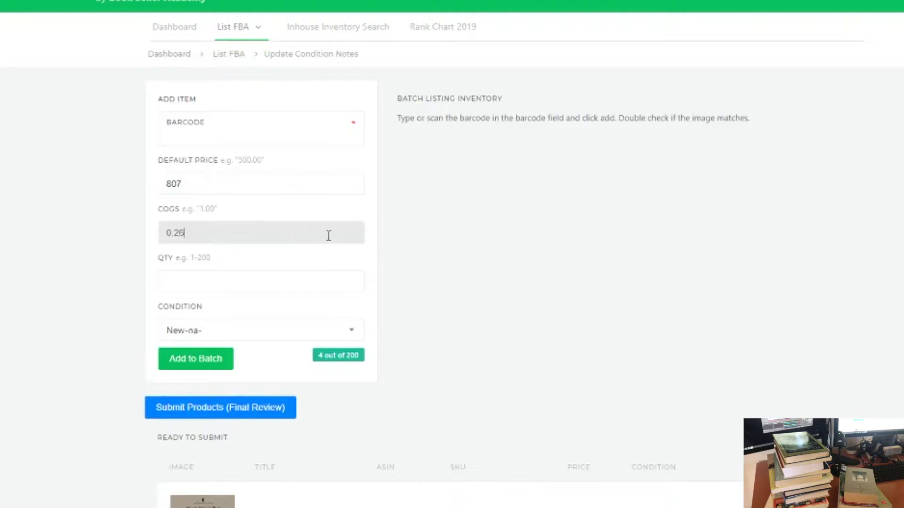
left_click(271, 282)
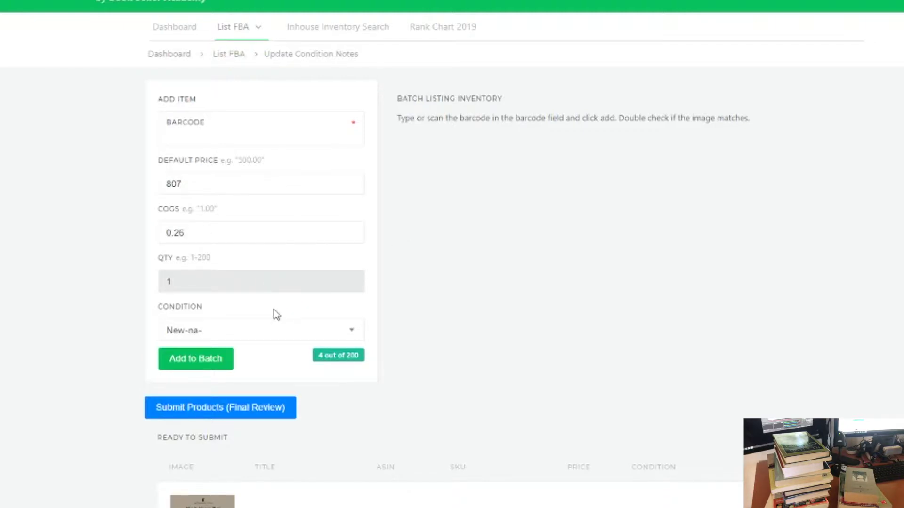
left_click(277, 329)
scroll(275, 414, "down", 3)
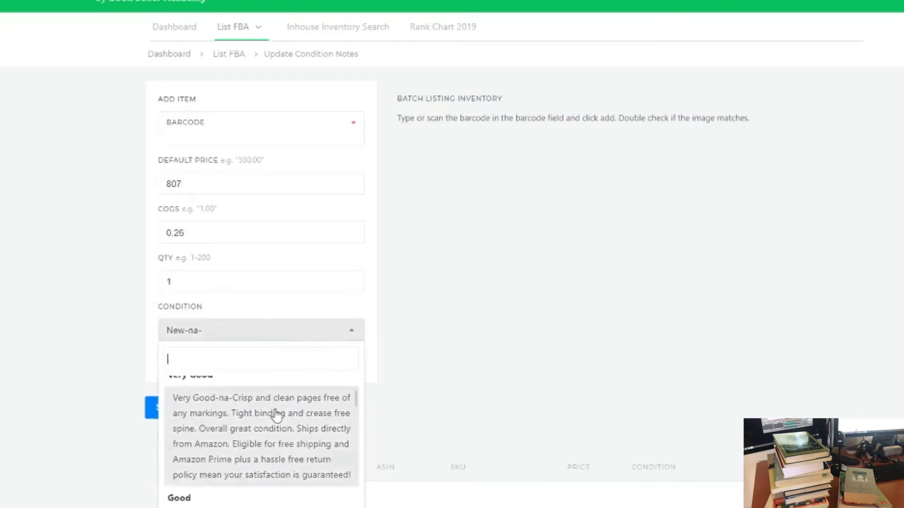
scroll(276, 414, "down", 1)
left_click(264, 467)
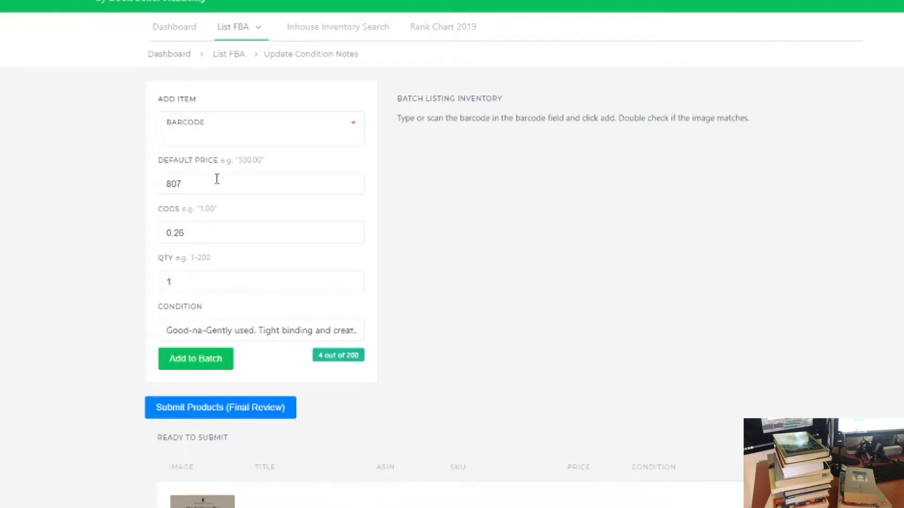
left_click(216, 143)
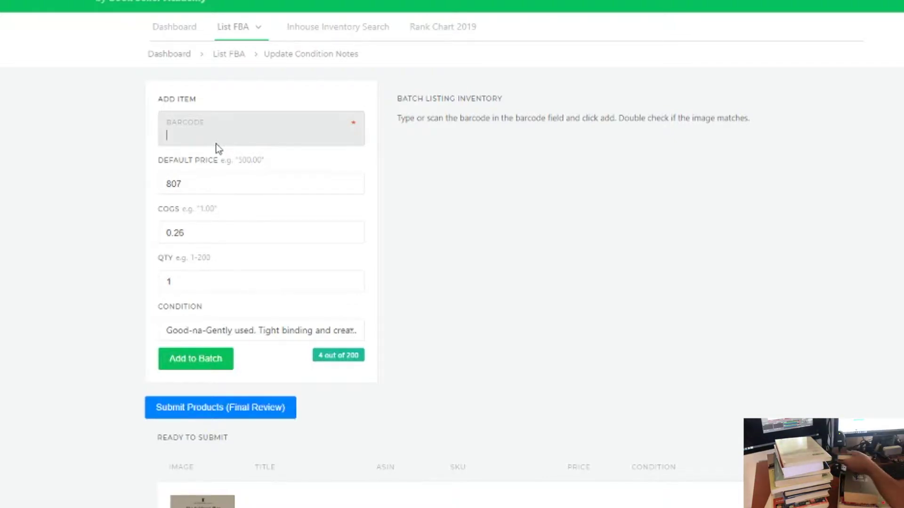
type("9780198761228")
key("Return")
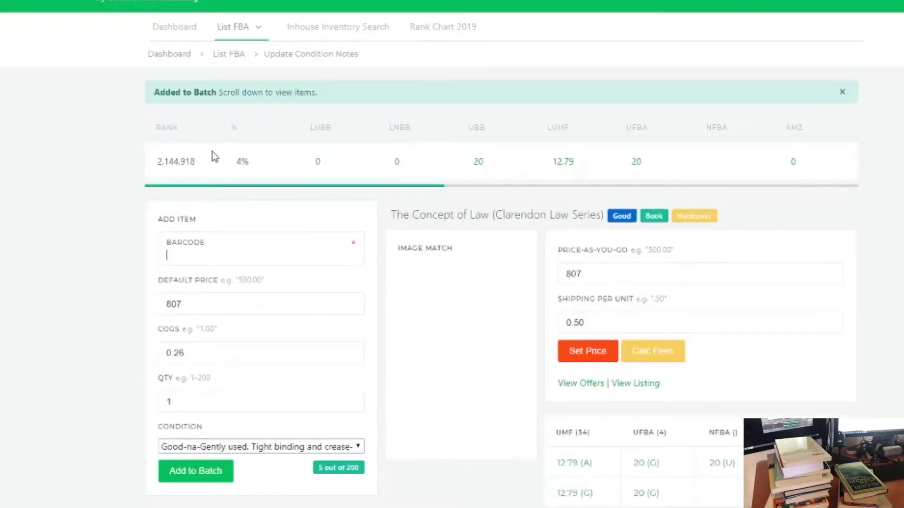
scroll(373, 377, "down", 3)
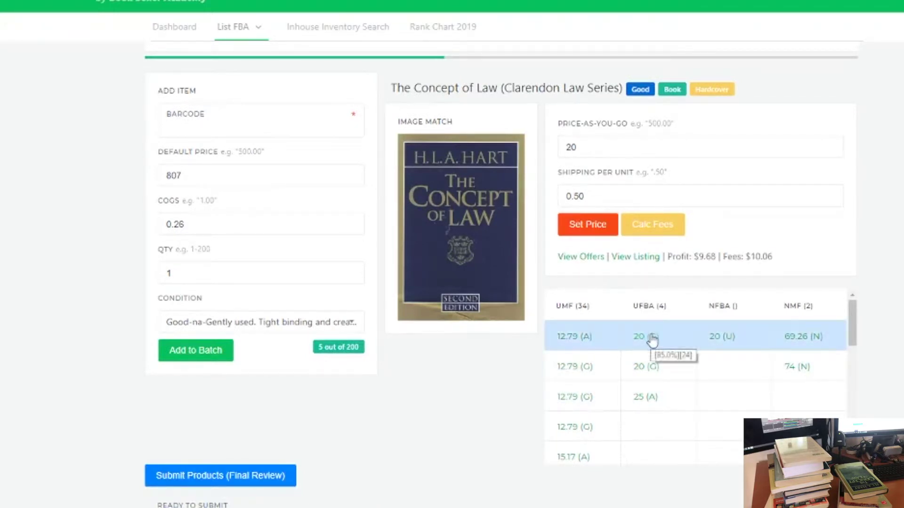
mouse_move(649, 343)
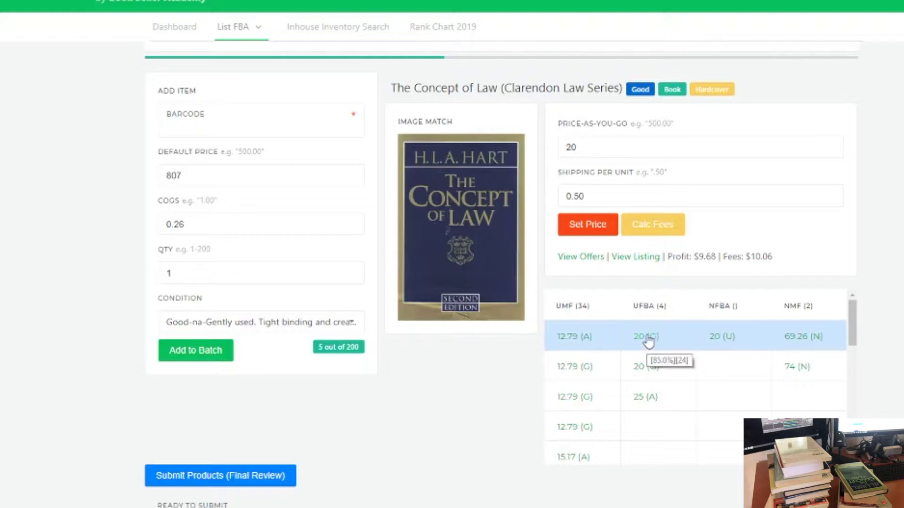
left_click(590, 229)
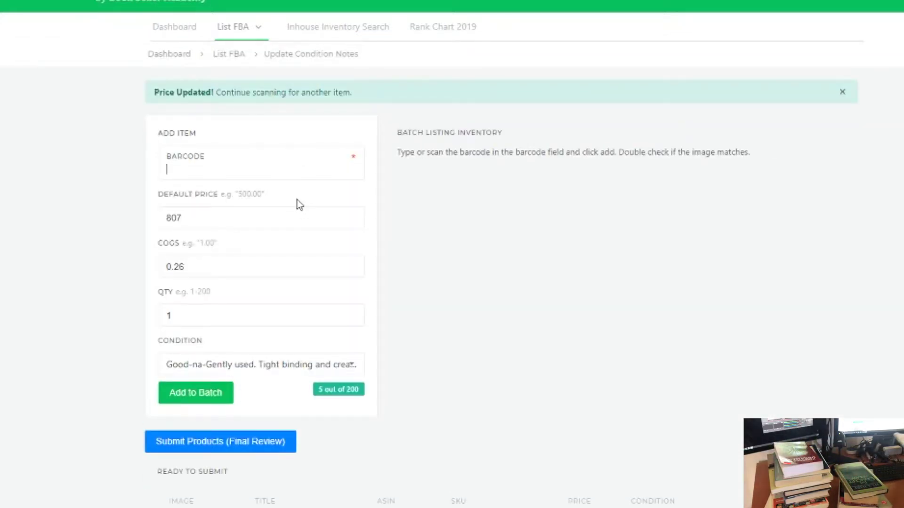
type("9780271014074")
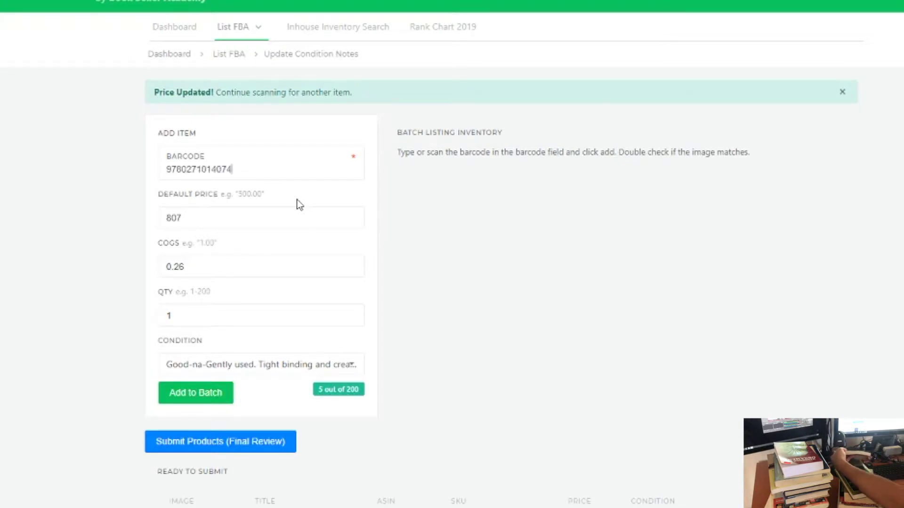
key("Return")
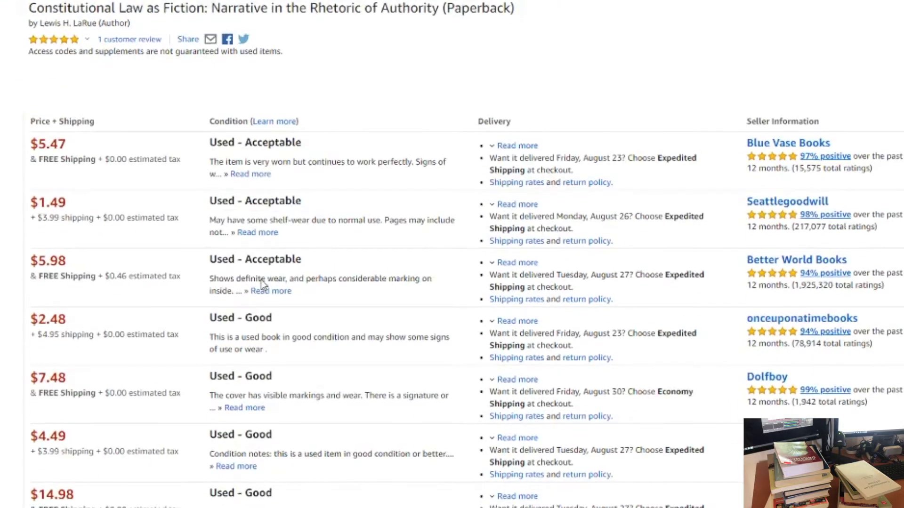
key("ctrl+w")
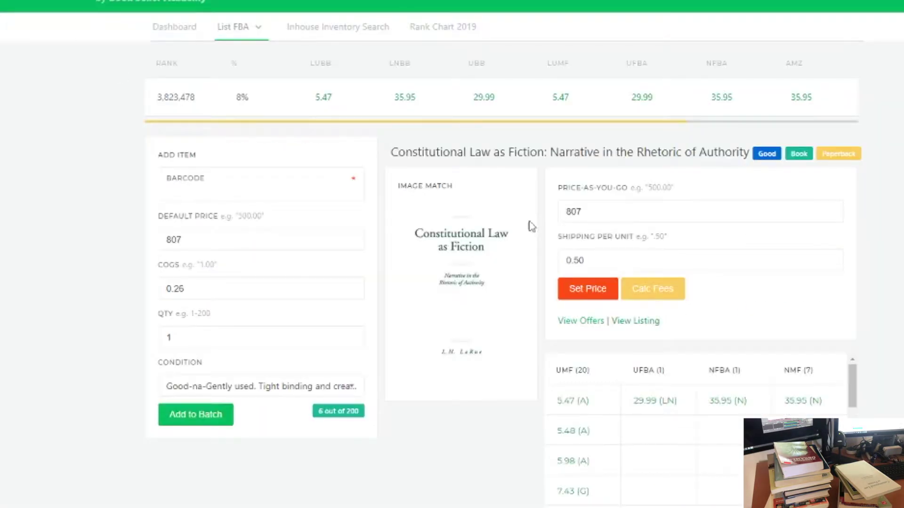
Review the Amazon product listing for Constitutional Law as Fiction, then come back to the tool.
left_click(628, 323)
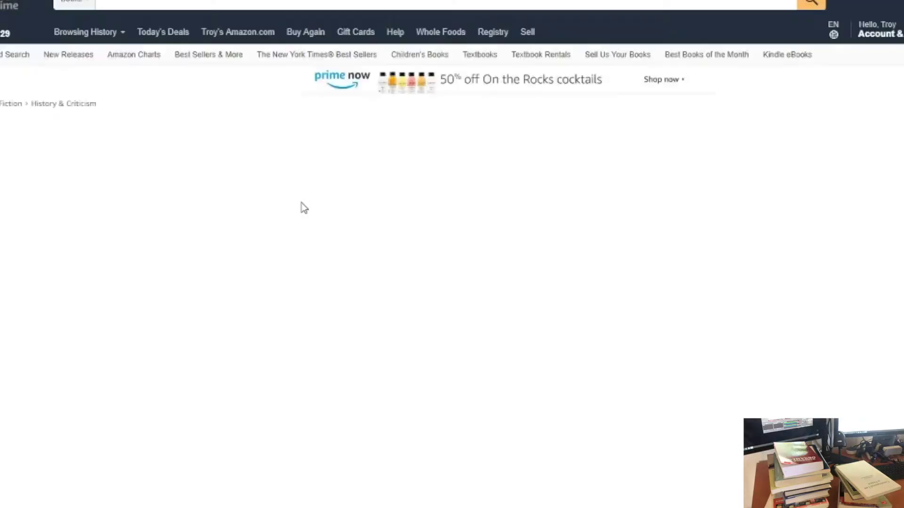
scroll(301, 208, "down", 8)
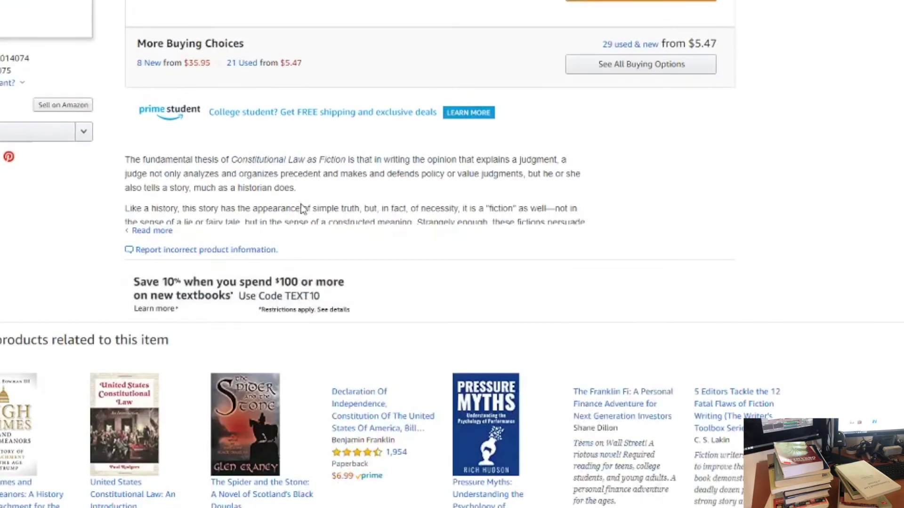
scroll(302, 205, "down", 15)
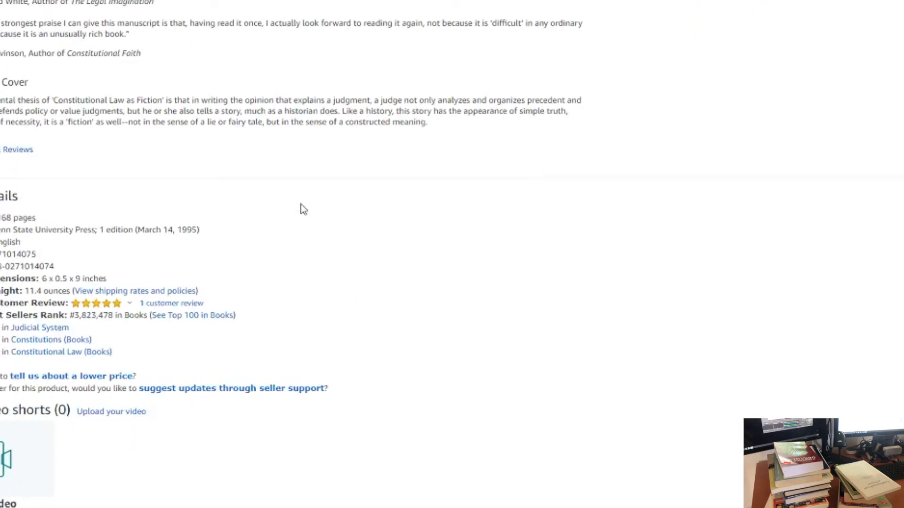
scroll(304, 210, "down", 7)
scroll(304, 209, "up", 13)
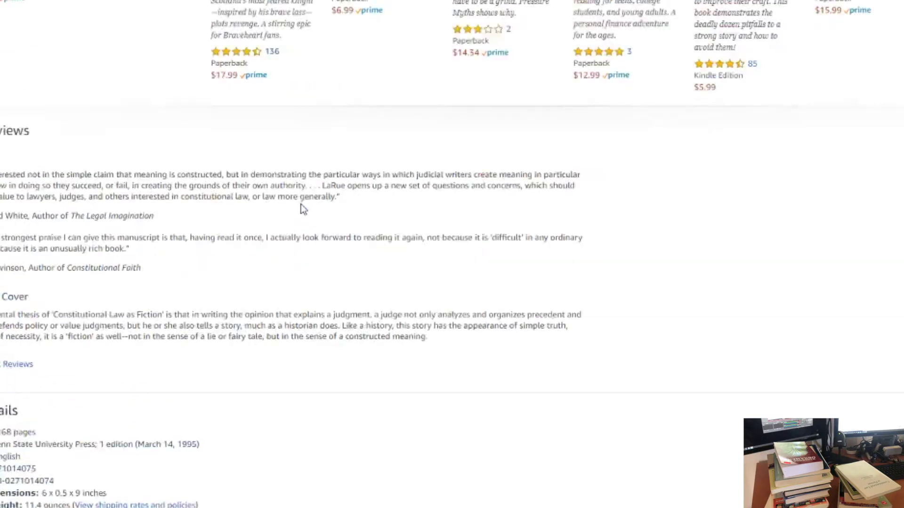
scroll(304, 210, "up", 15)
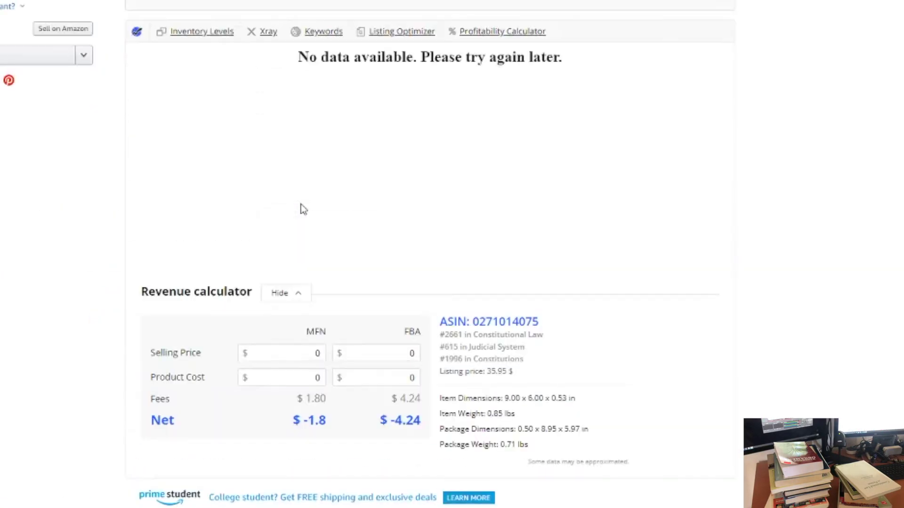
scroll(304, 210, "up", 4)
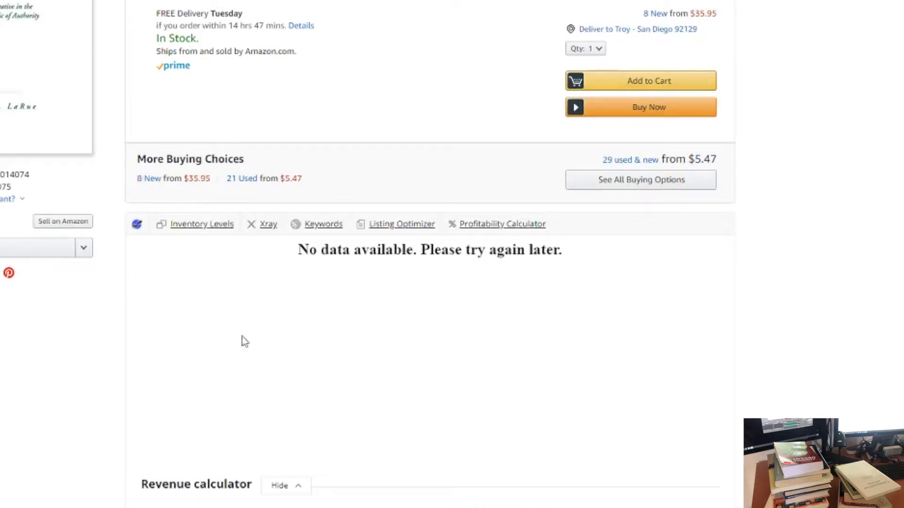
left_click(65, 11)
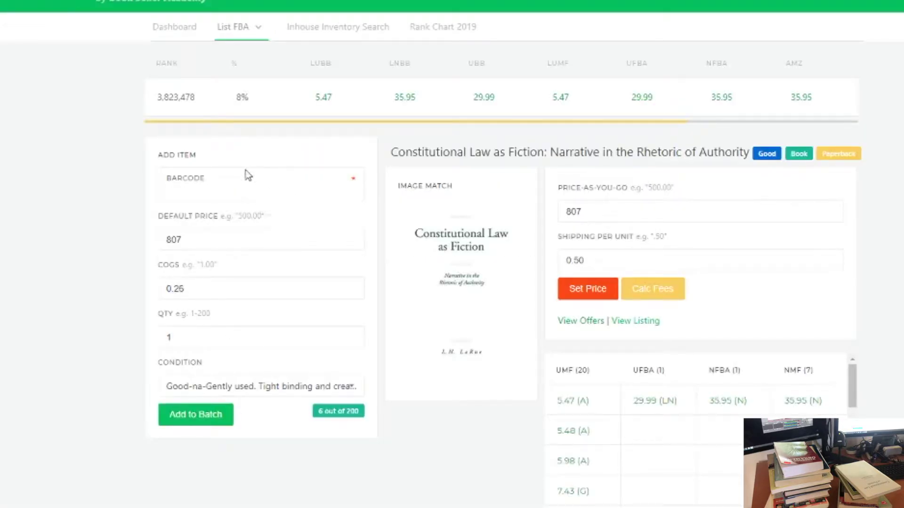
Fill in the 29.99 UFBA offer as the price for Constitutional Law as Fiction and save it.
left_click(655, 405)
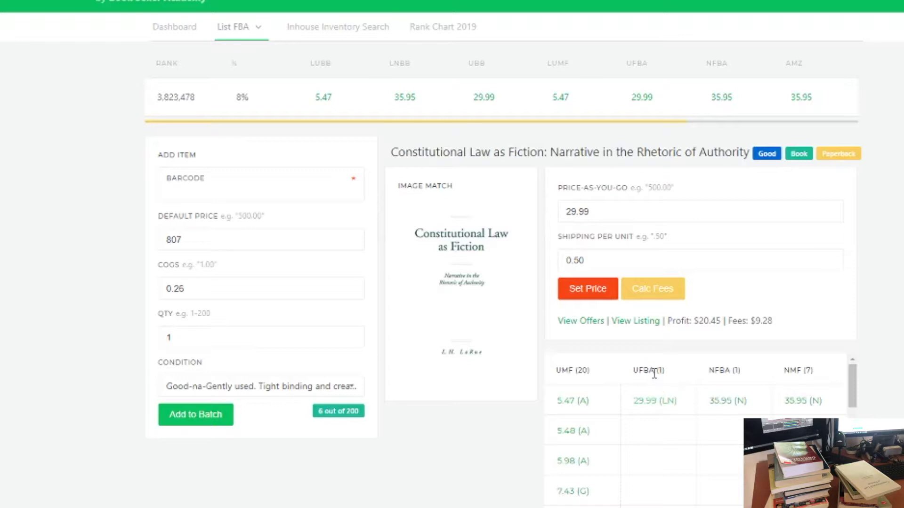
left_click(571, 296)
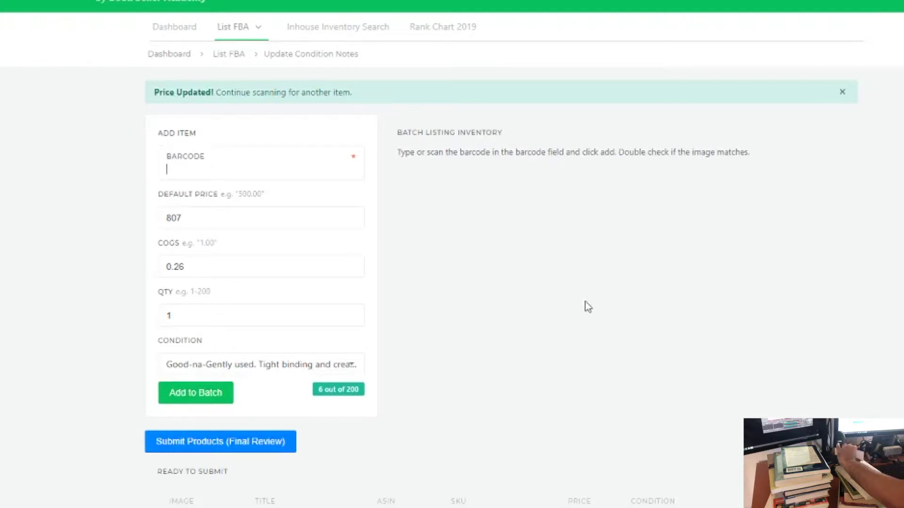
type("9780486203027")
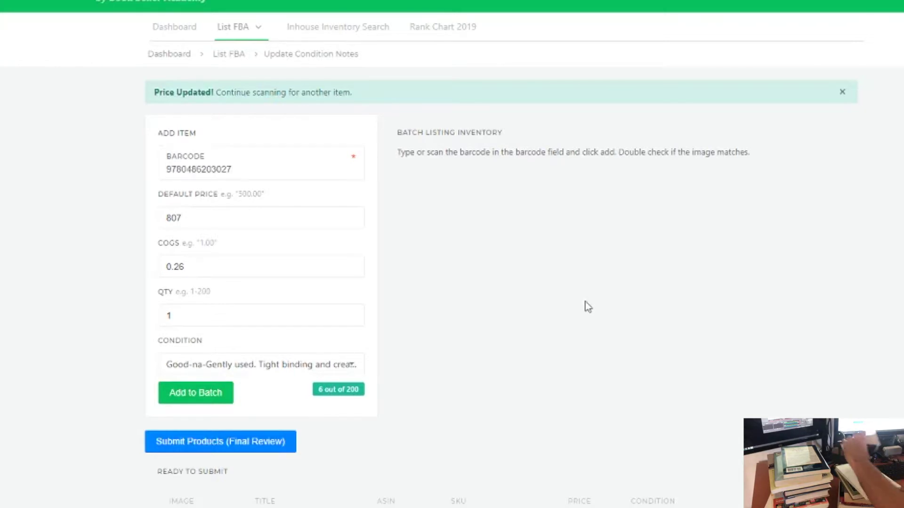
key("Return")
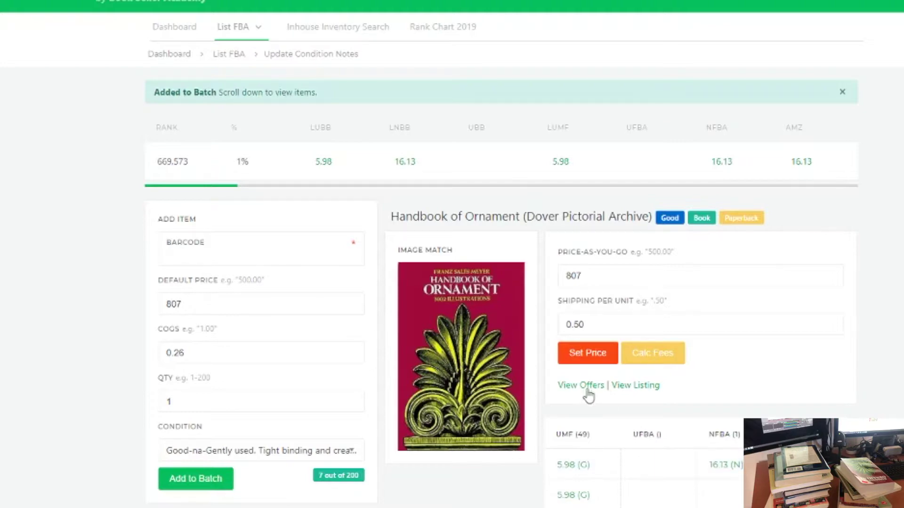
left_click(624, 388)
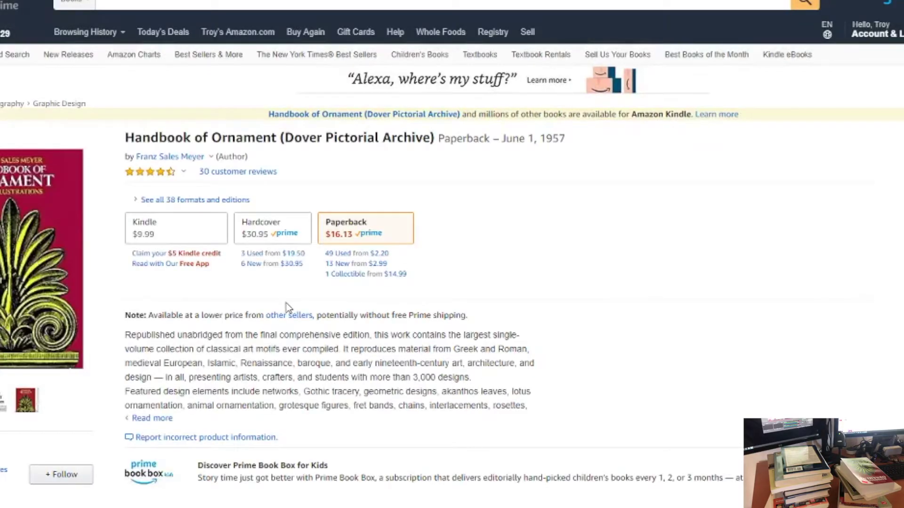
scroll(287, 308, "down", 6)
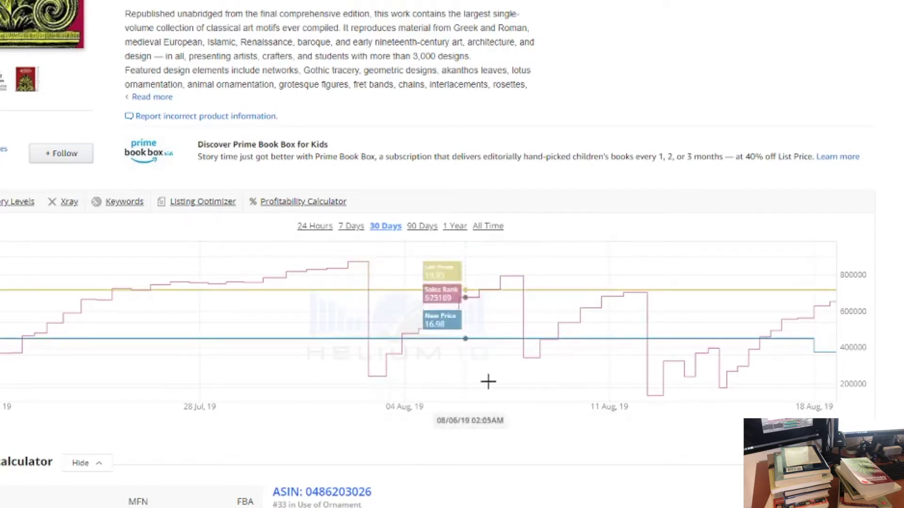
scroll(524, 422, "up", 7)
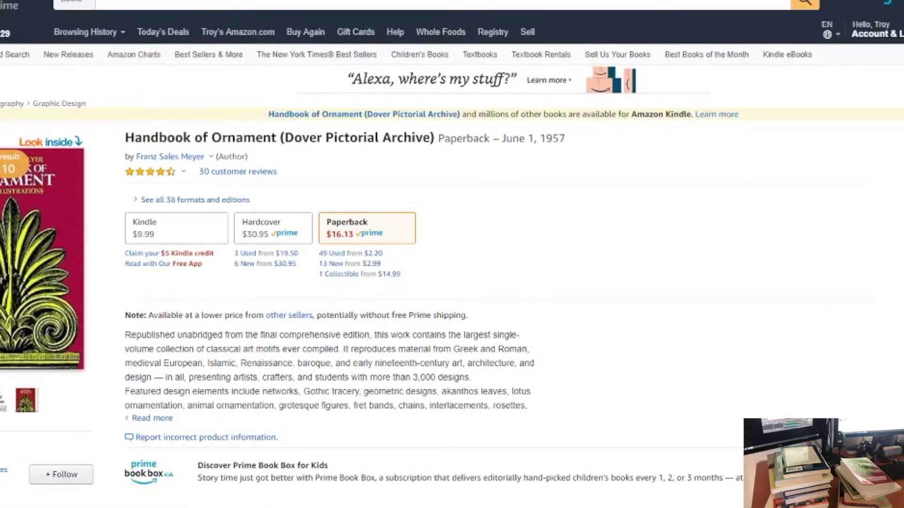
Replace the default price with 15 for Handbook of Ornament and save it.
key("ctrl+w")
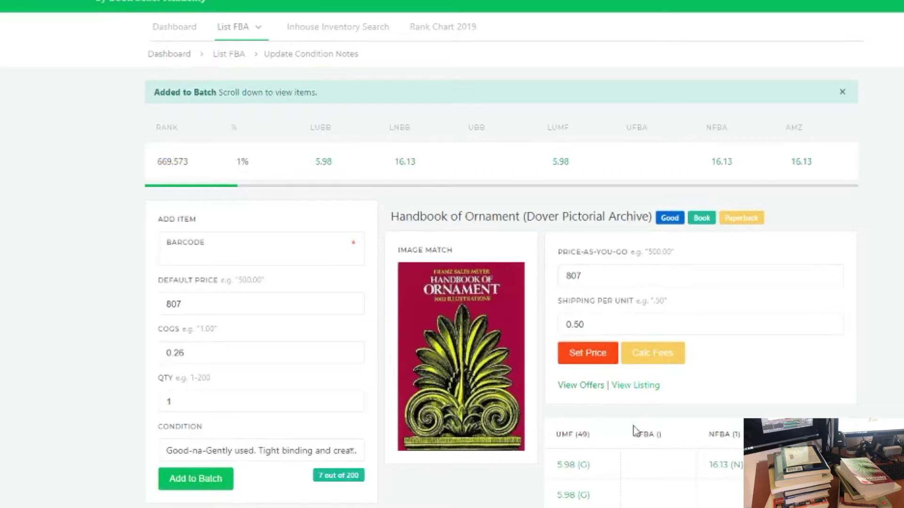
left_click_drag(637, 279, 546, 274)
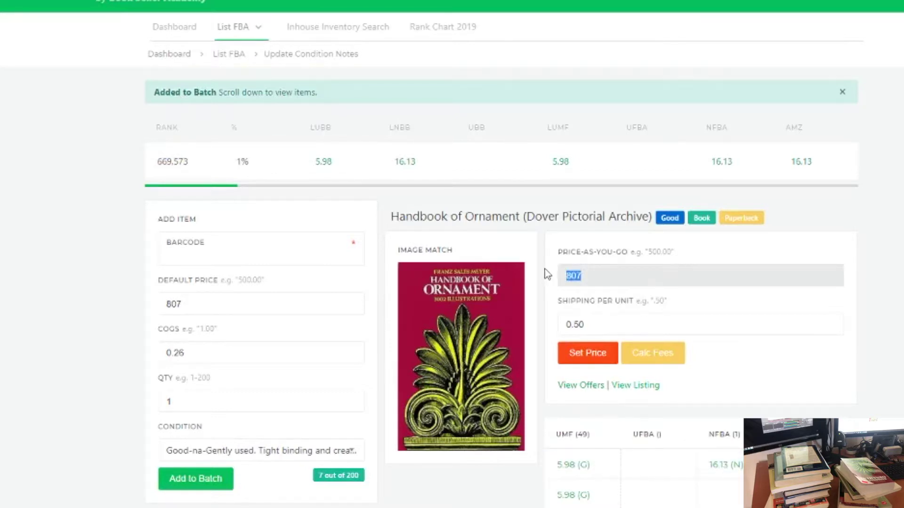
left_click(589, 354)
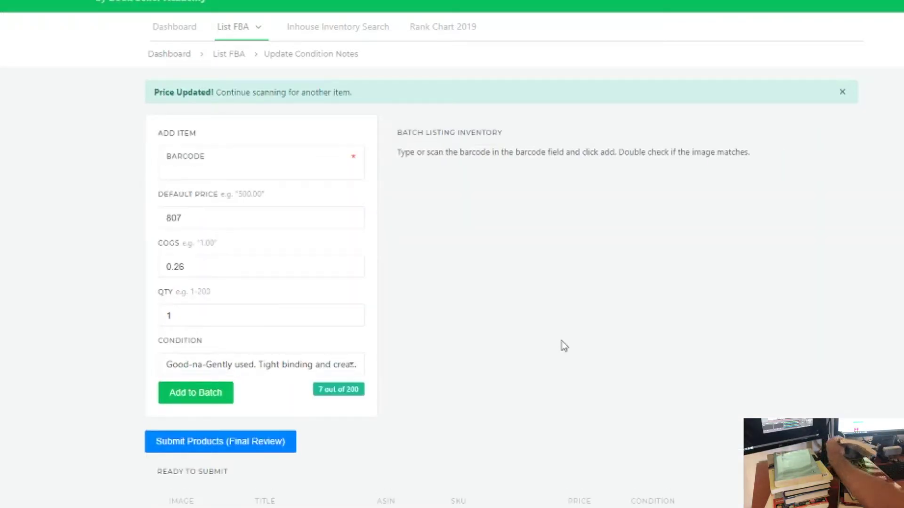
type("9780275973179")
key("Return")
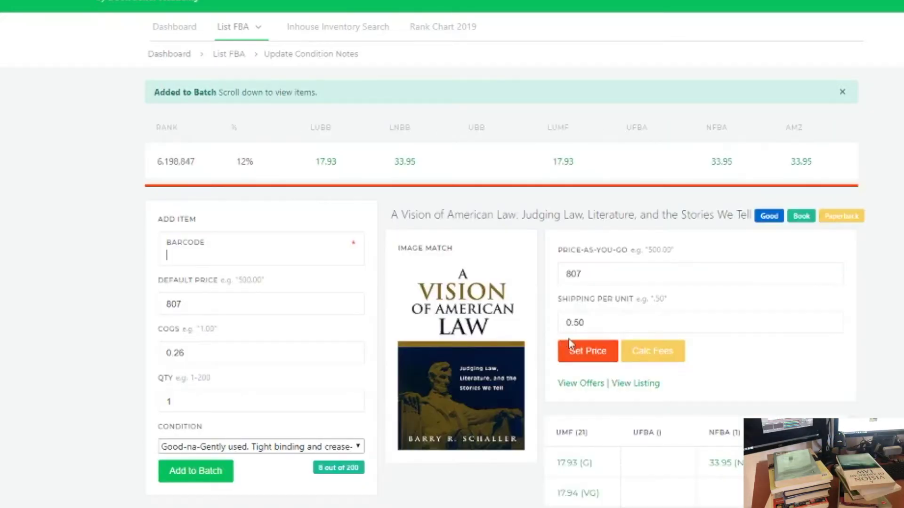
scroll(482, 371, "down", 1)
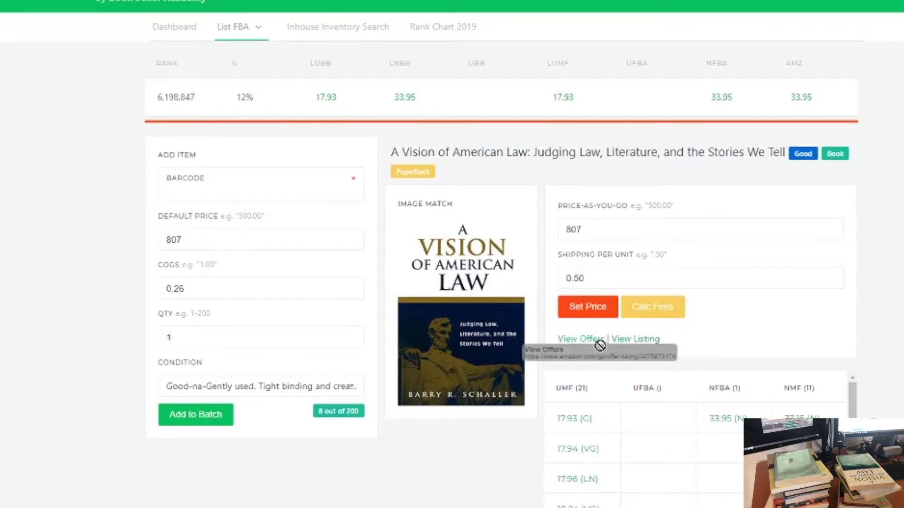
left_click(640, 341)
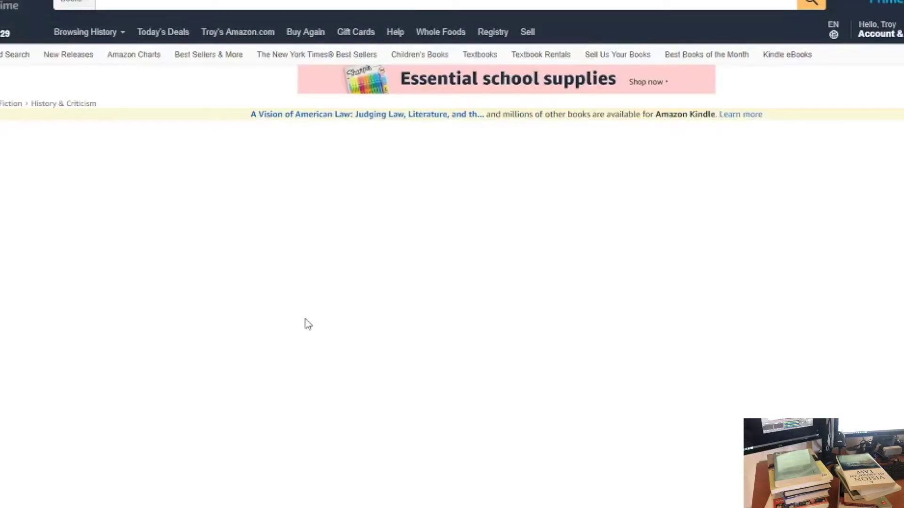
scroll(297, 347, "down", 4)
scroll(295, 349, "down", 5)
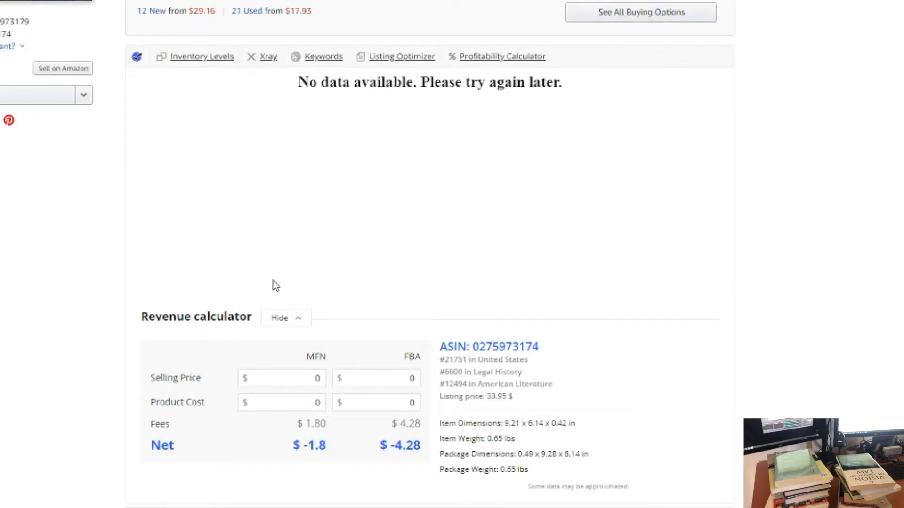
scroll(275, 285, "up", 10)
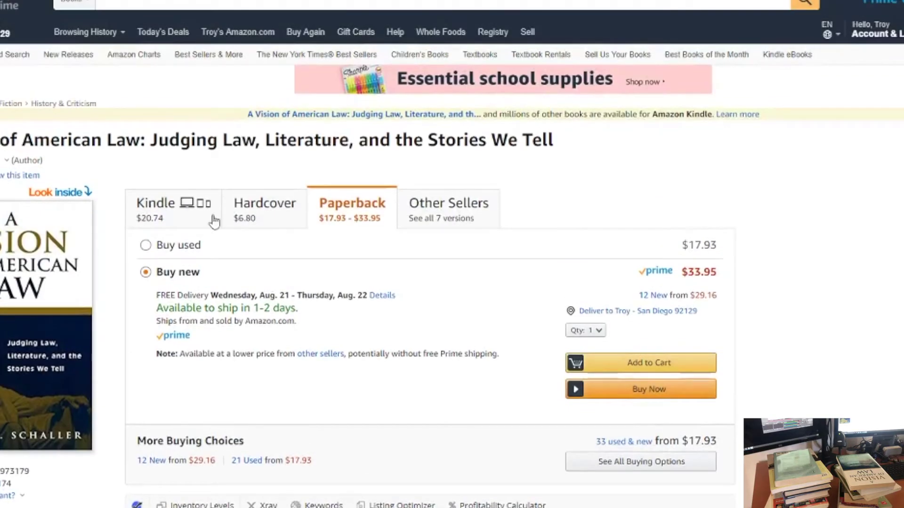
Replace the default 807 price with 30 and save it.
key("ctrl+w")
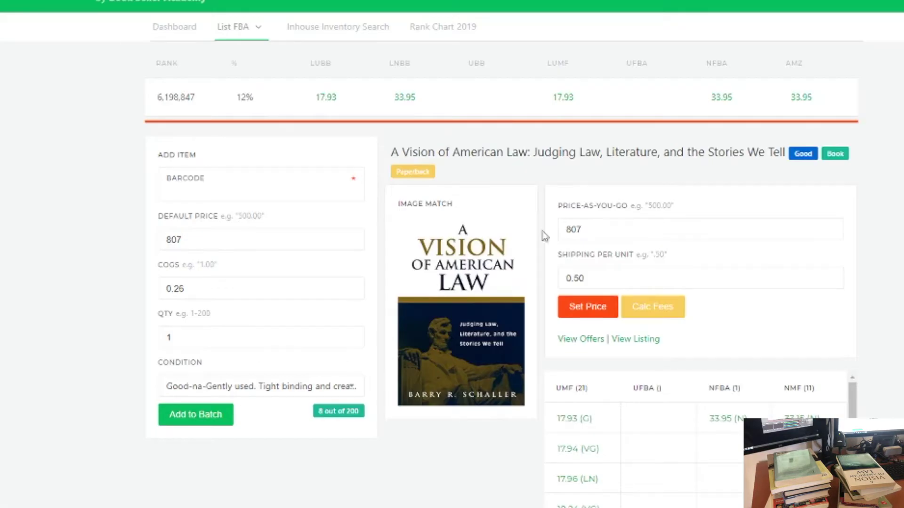
left_click_drag(592, 229, 552, 228)
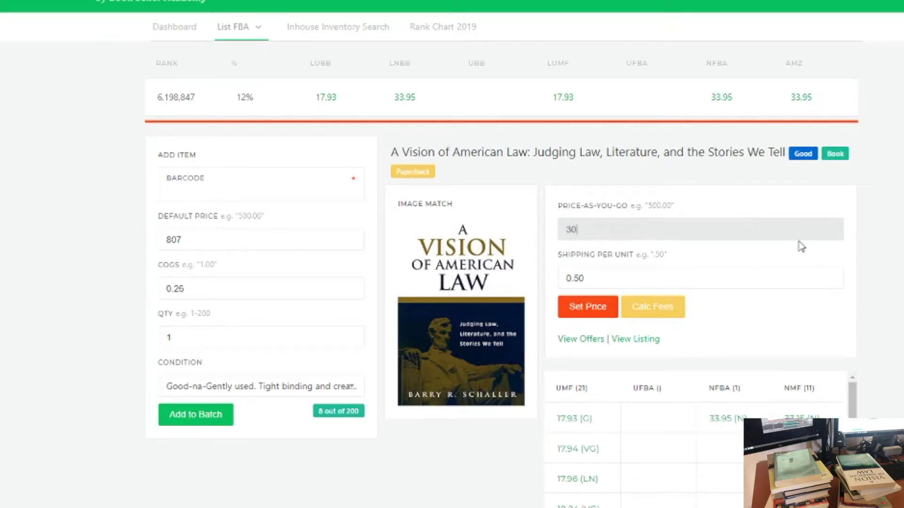
left_click(591, 317)
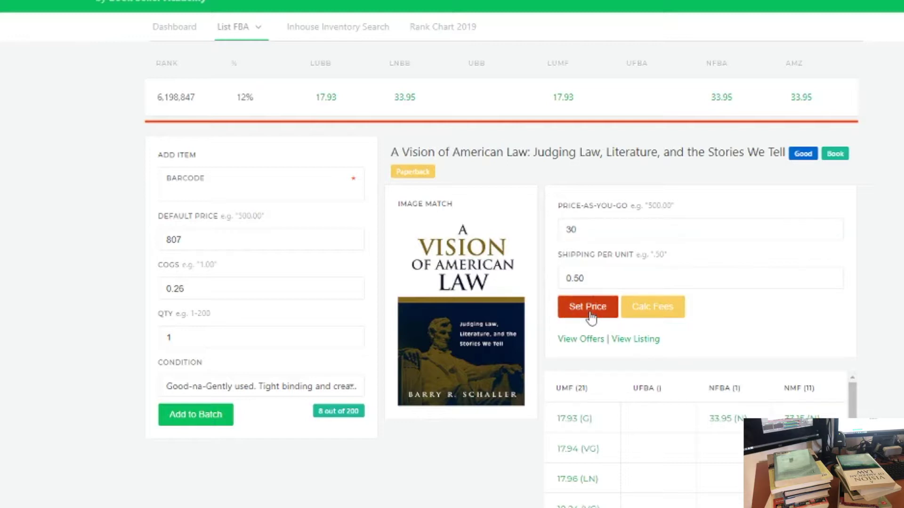
scroll(618, 385, "down", 4)
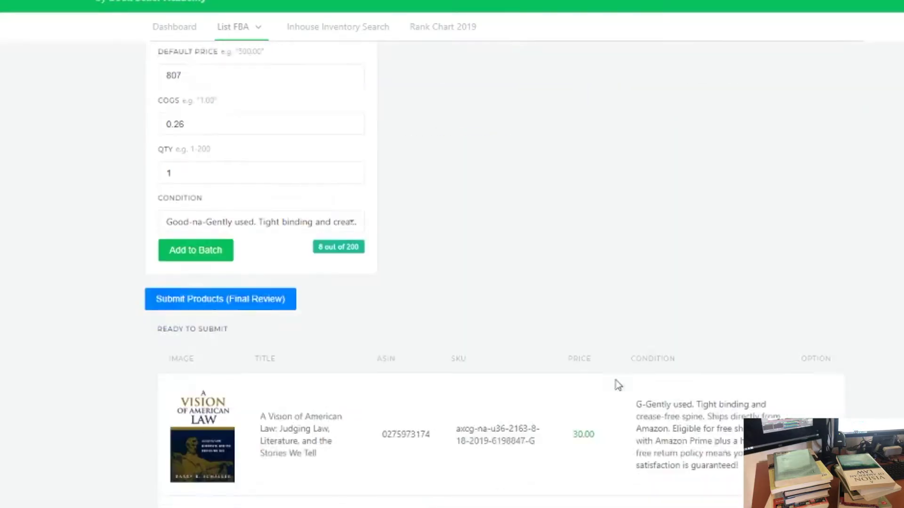
scroll(612, 376, "down", 2)
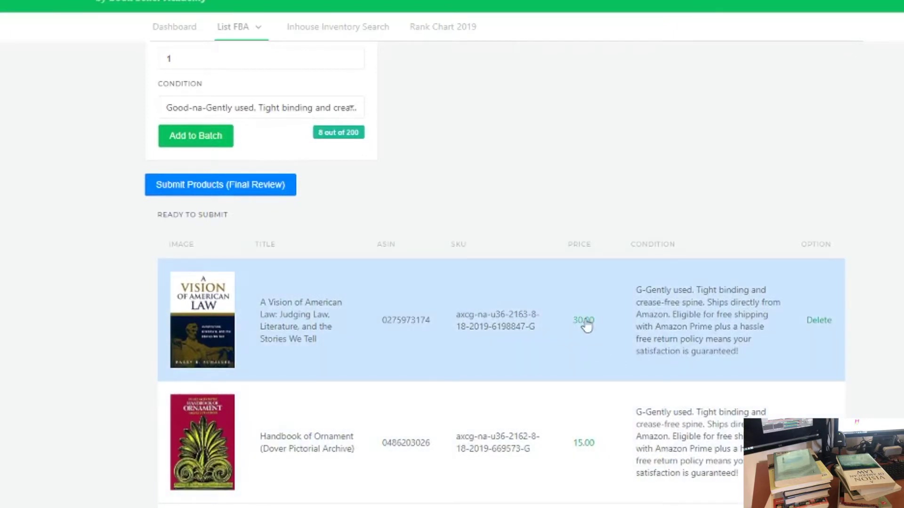
left_click(584, 320)
left_click(496, 351)
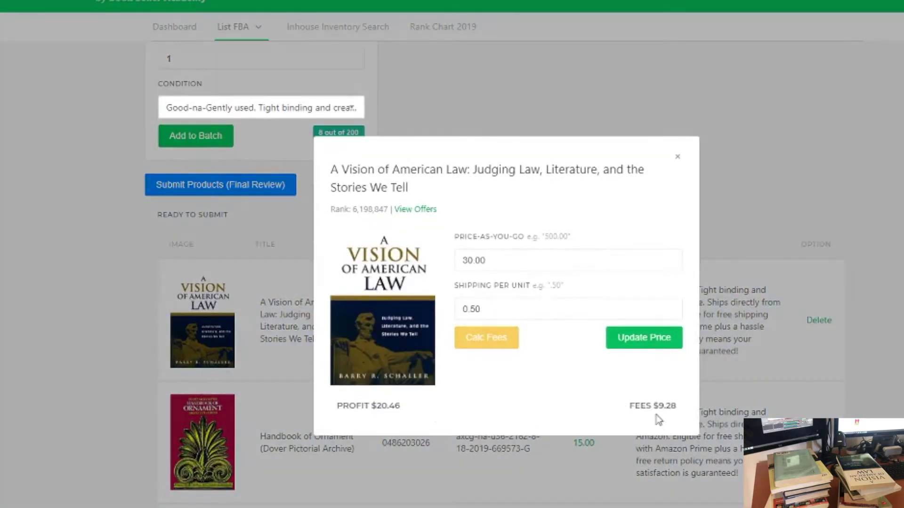
left_click(677, 157)
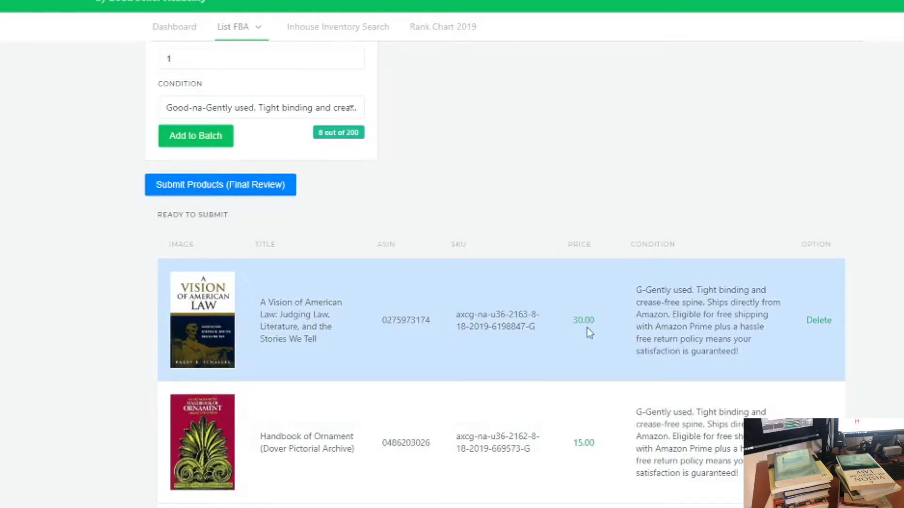
left_click(584, 324)
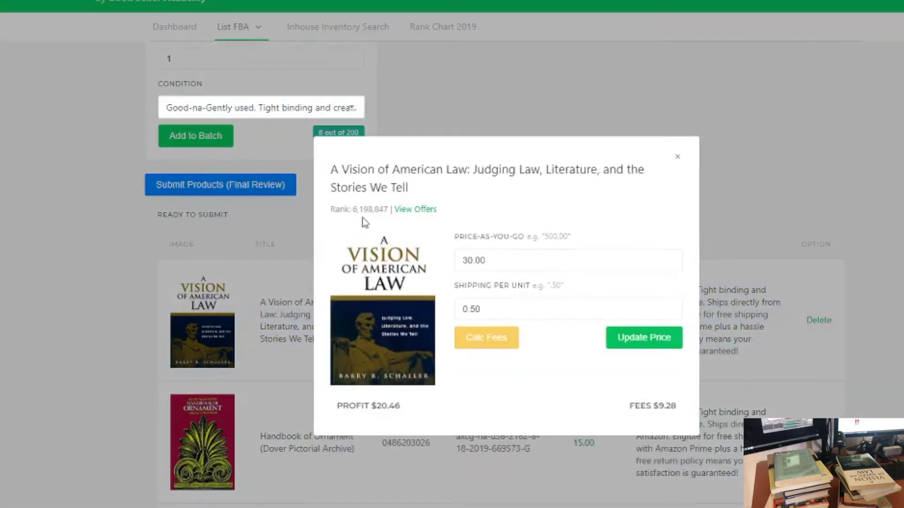
left_click(678, 158)
scroll(573, 302, "down", 4)
scroll(560, 339, "down", 9)
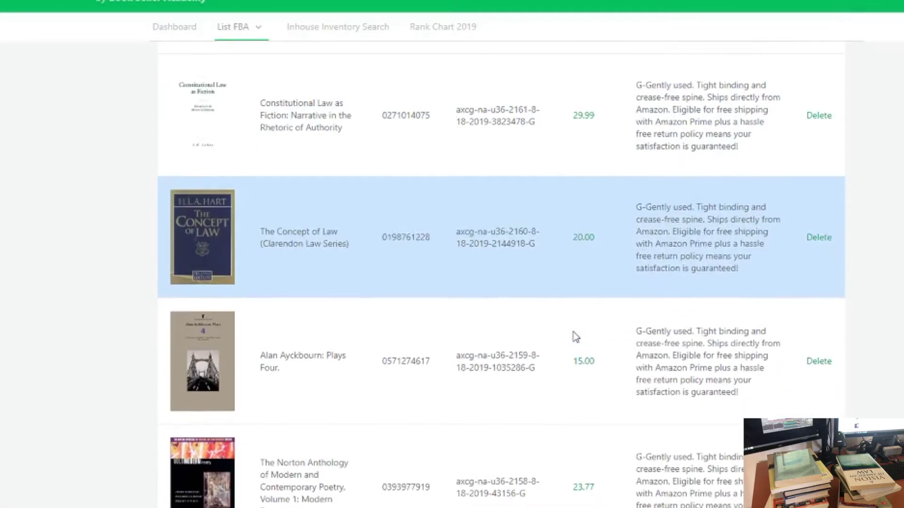
scroll(575, 337, "up", 10)
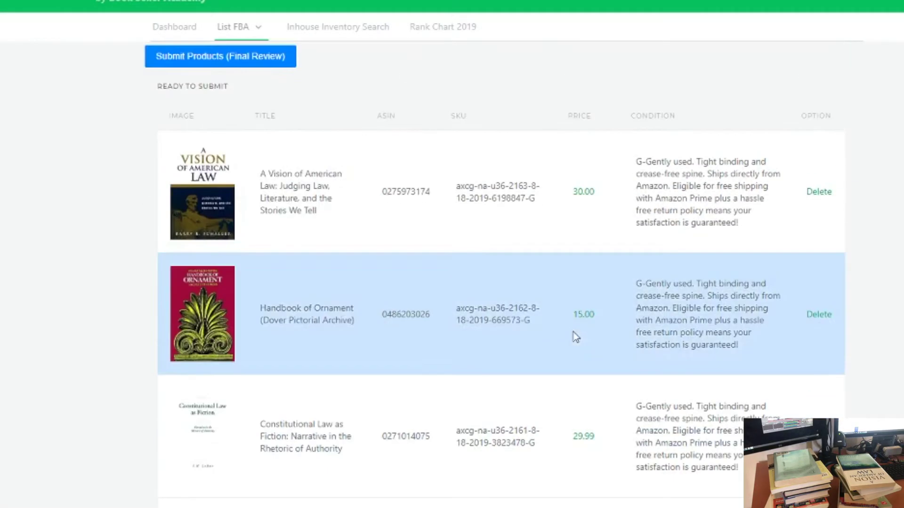
scroll(575, 337, "down", 5)
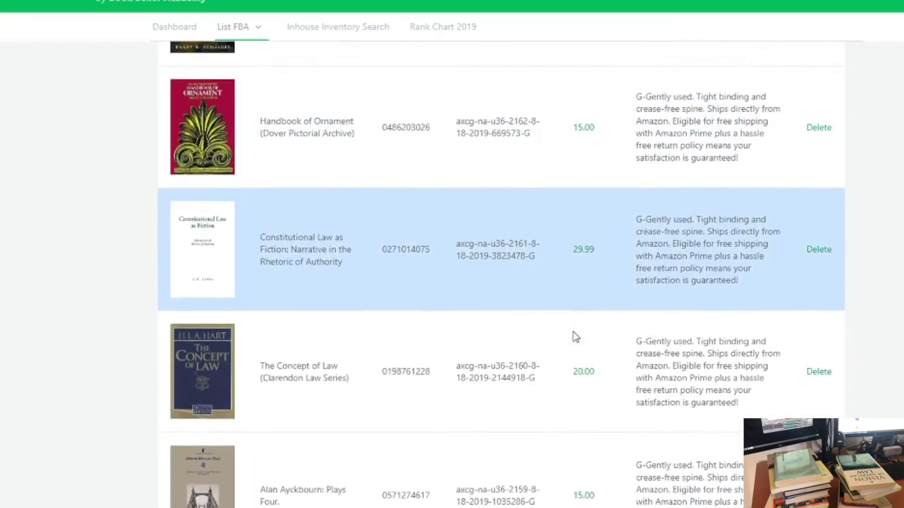
scroll(575, 337, "up", 6)
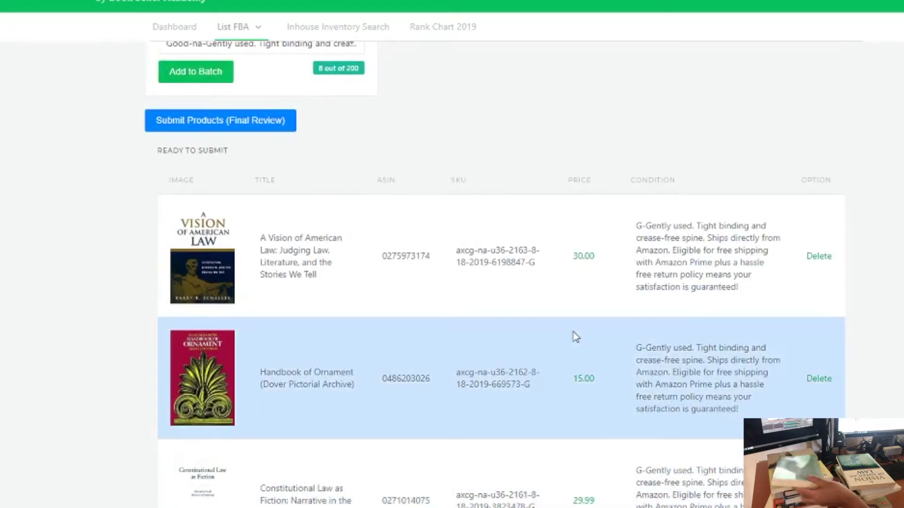
scroll(573, 337, "up", 4)
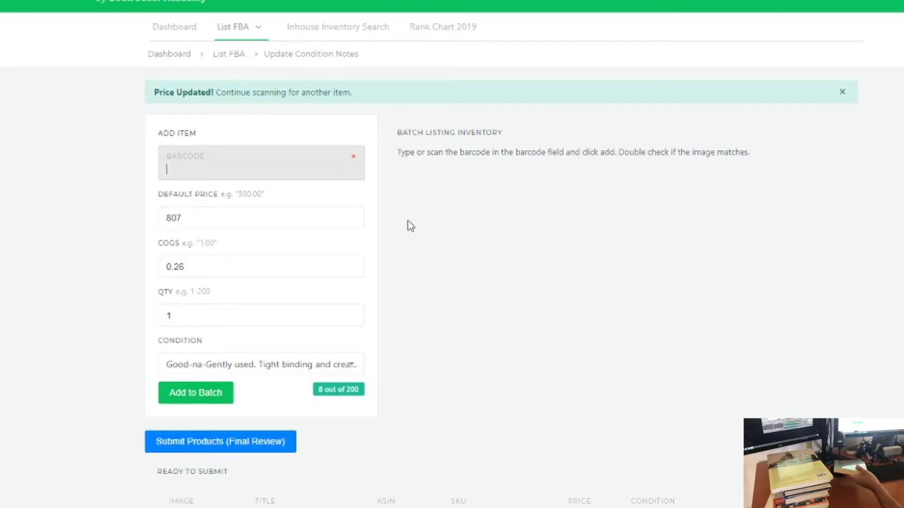
type("9780226895024")
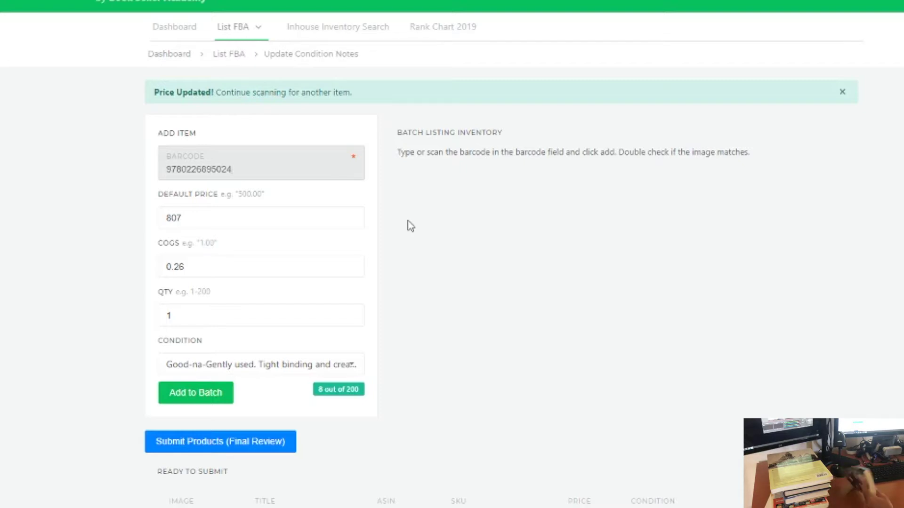
key("Return")
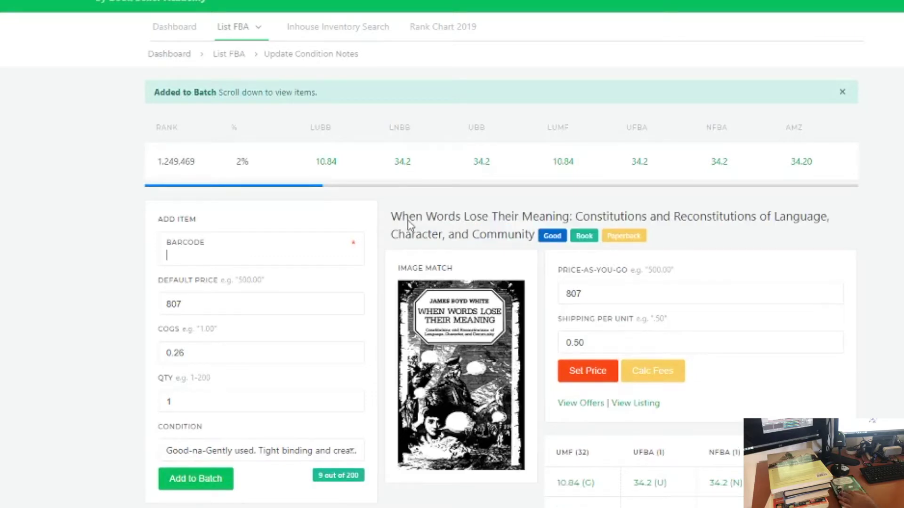
left_click(657, 490)
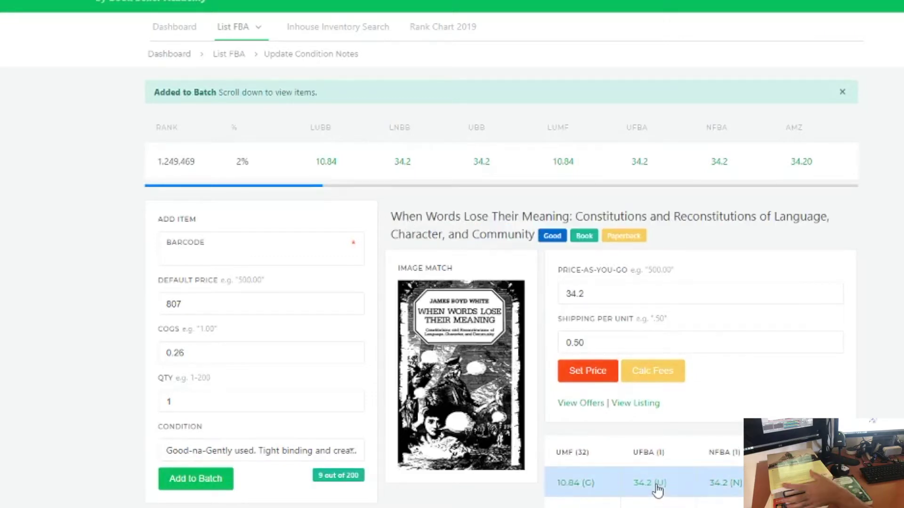
left_click(603, 383)
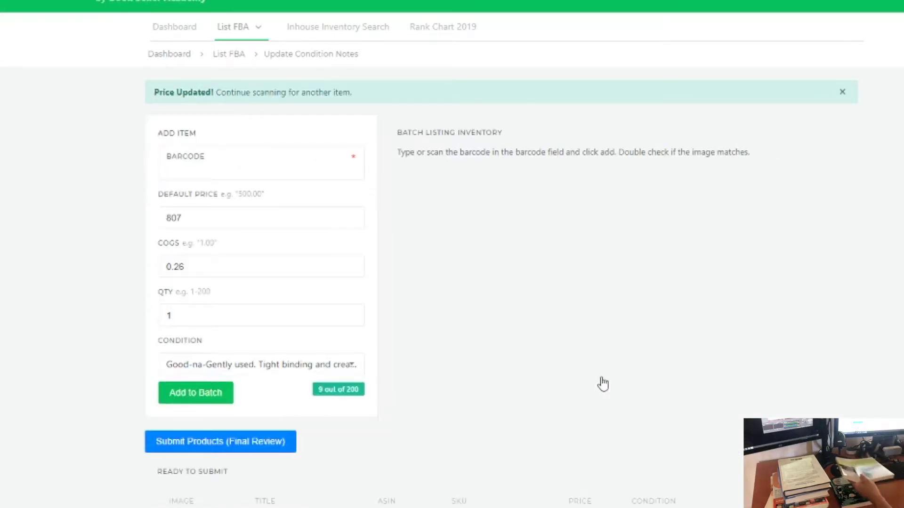
type("9780486223209")
key("Return")
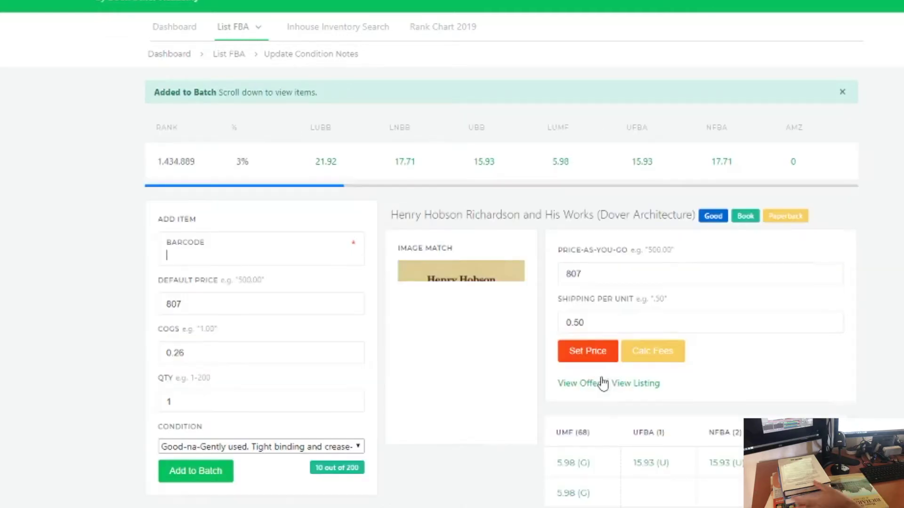
left_click(650, 462)
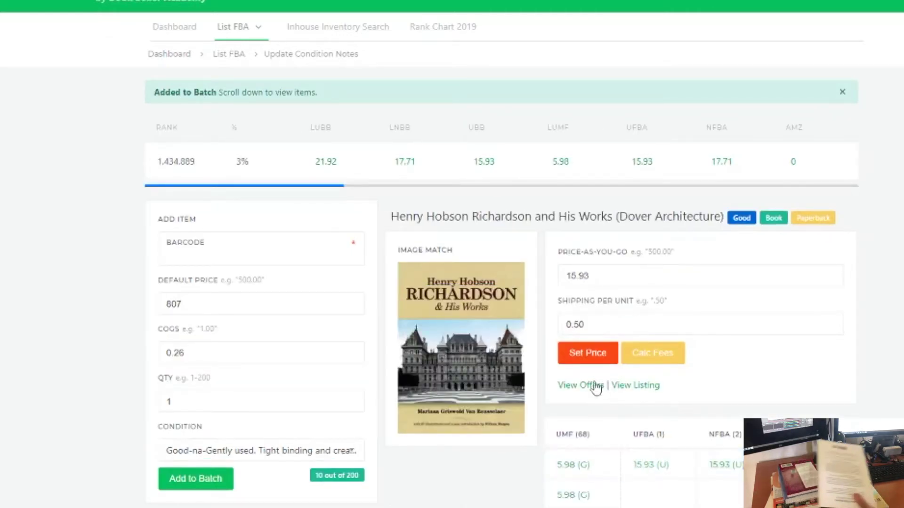
left_click(586, 353)
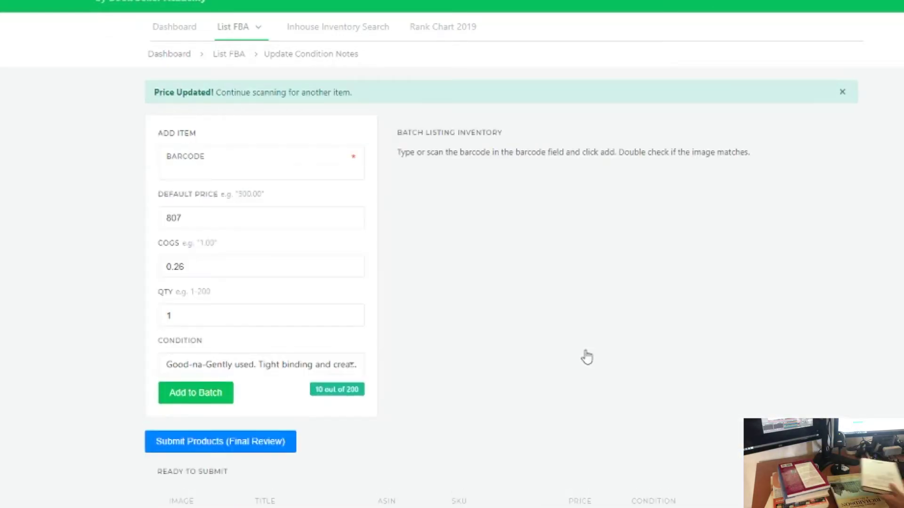
type("9780890894101")
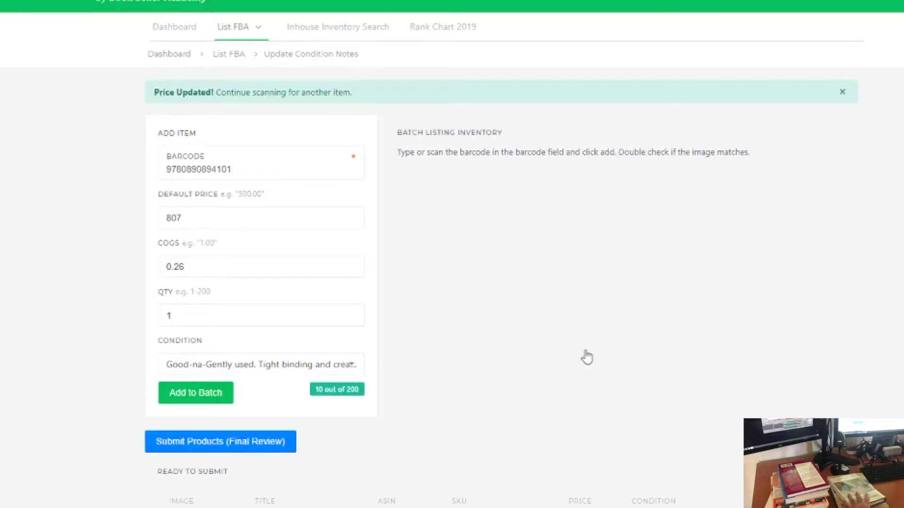
key("Return")
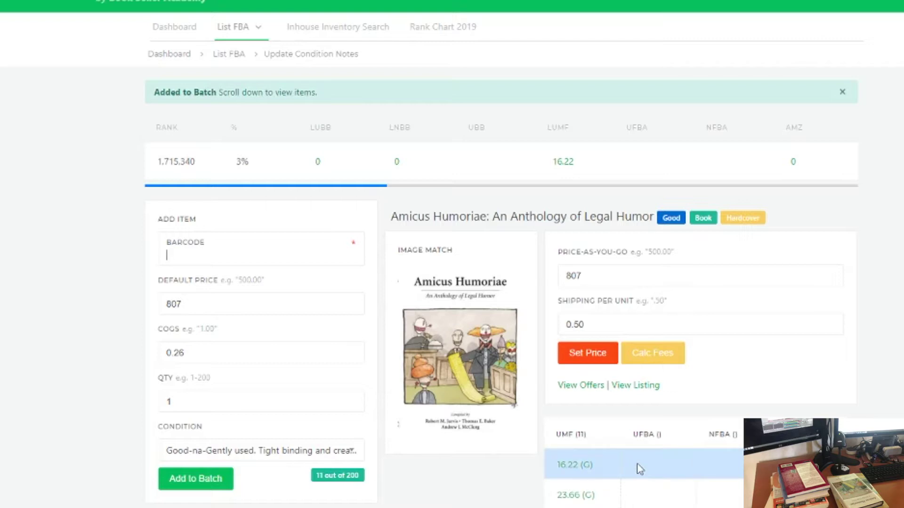
scroll(622, 471, "down", 3)
scroll(623, 470, "up", 3)
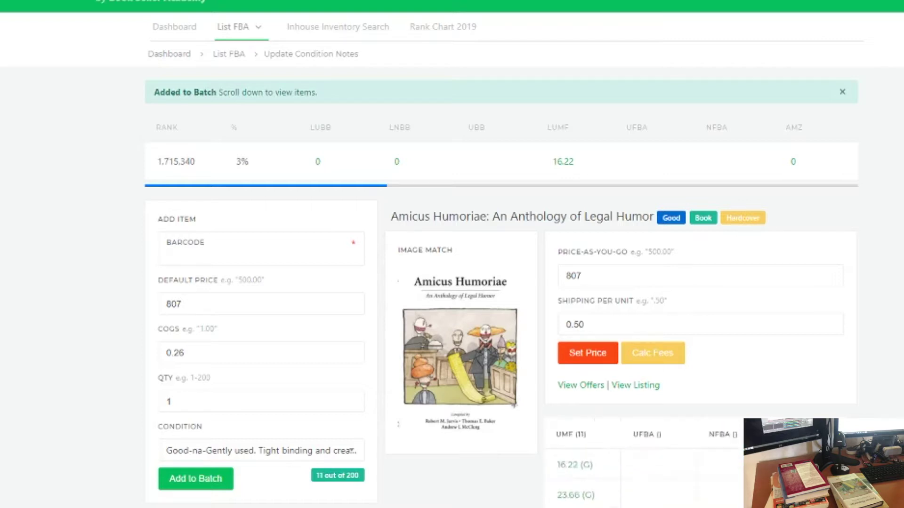
left_click(583, 387)
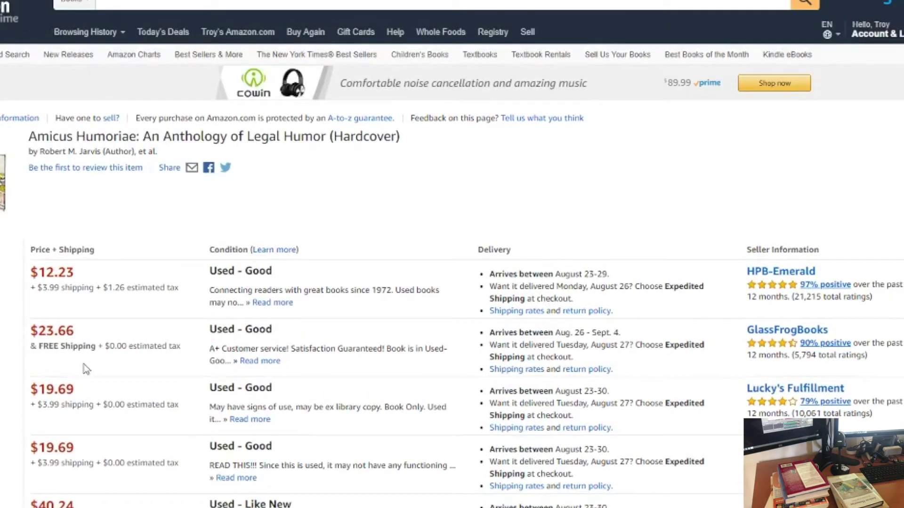
scroll(170, 375, "down", 1)
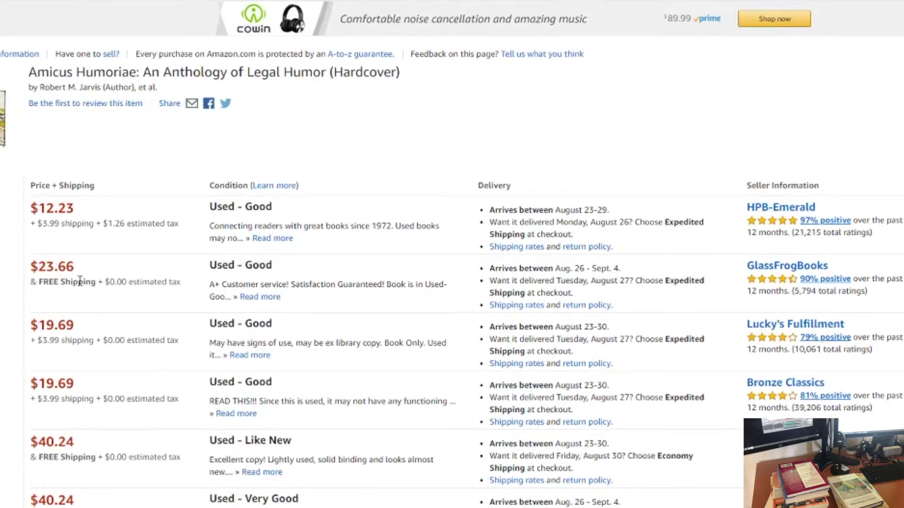
scroll(164, 302, "up", 1)
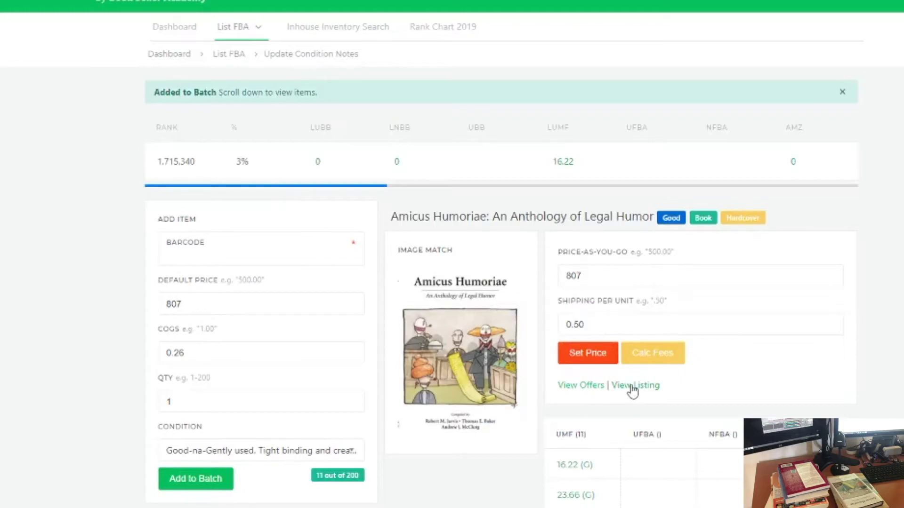
Review the Amazon listing and offers for Amicus Humoriae.
left_click(631, 387)
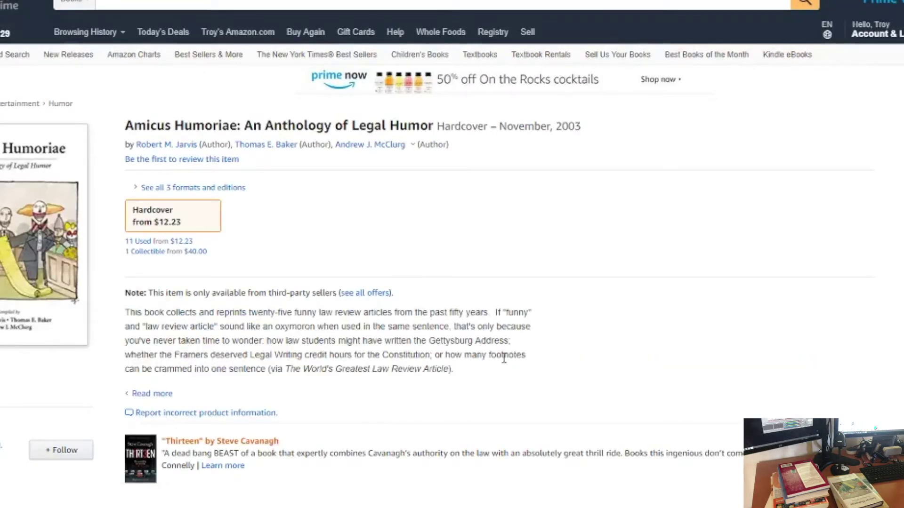
scroll(499, 360, "down", 4)
scroll(488, 355, "down", 3)
scroll(487, 360, "down", 4)
scroll(486, 359, "up", 4)
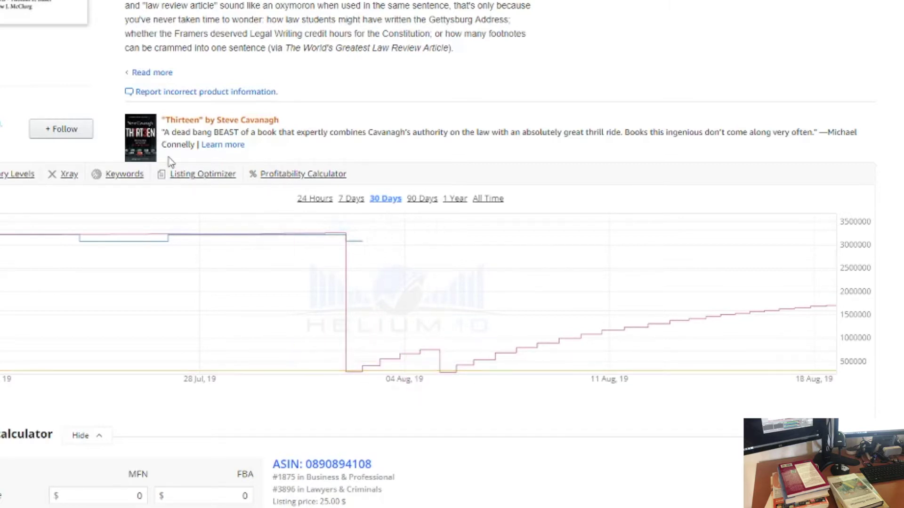
key("ctrl+Tab")
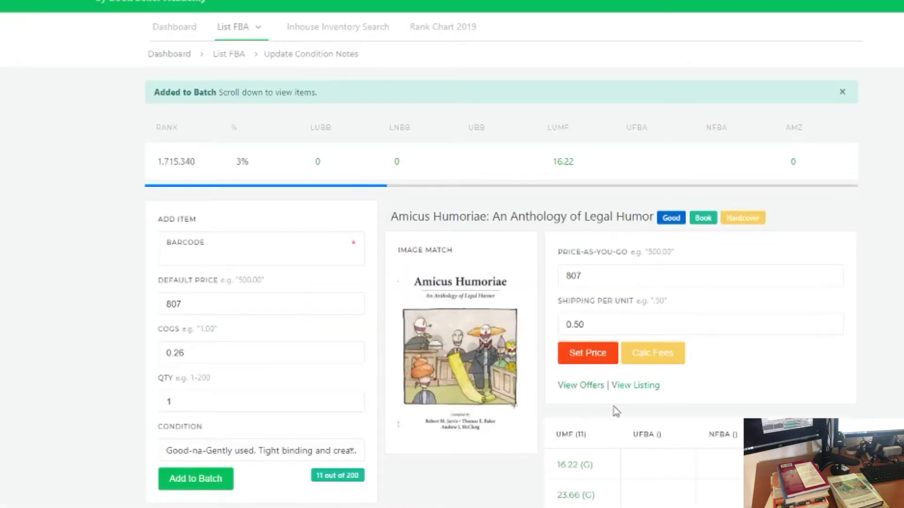
key("ctrl+Tab")
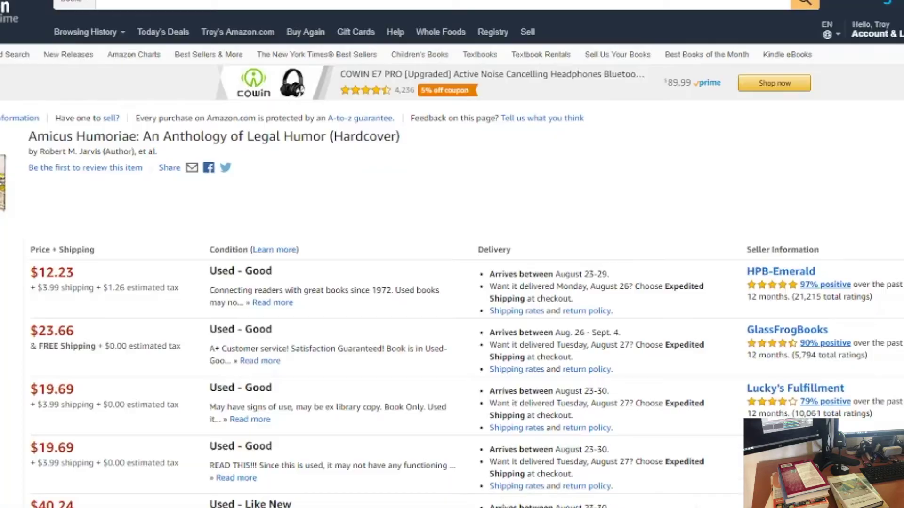
scroll(157, 225, "down", 5)
scroll(152, 230, "up", 4)
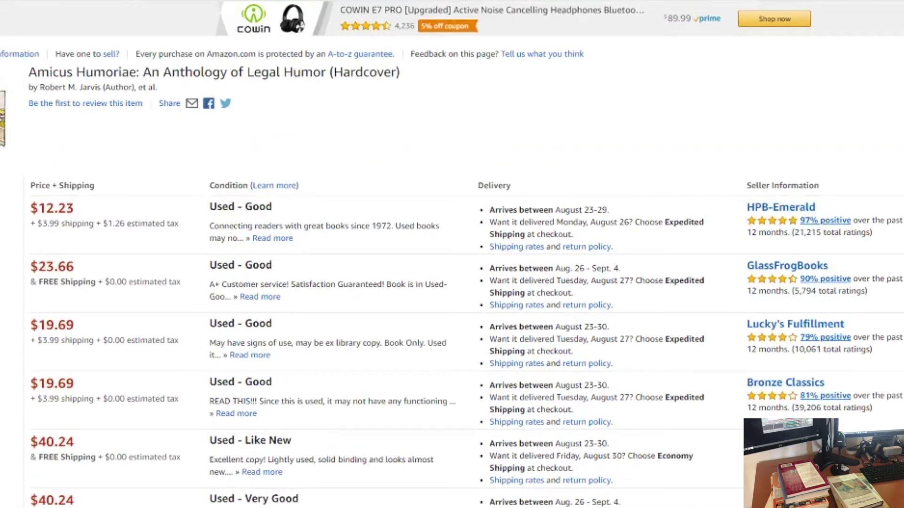
key("ctrl+shift+Tab")
Replace the default 807 price with 25 and save it.
left_click_drag(593, 275, 561, 271)
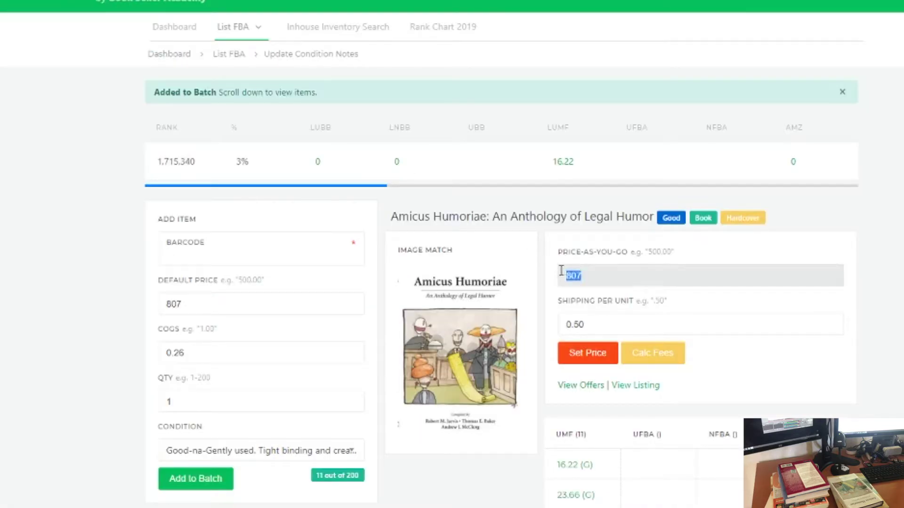
type("25")
left_click(699, 323)
left_click(748, 382)
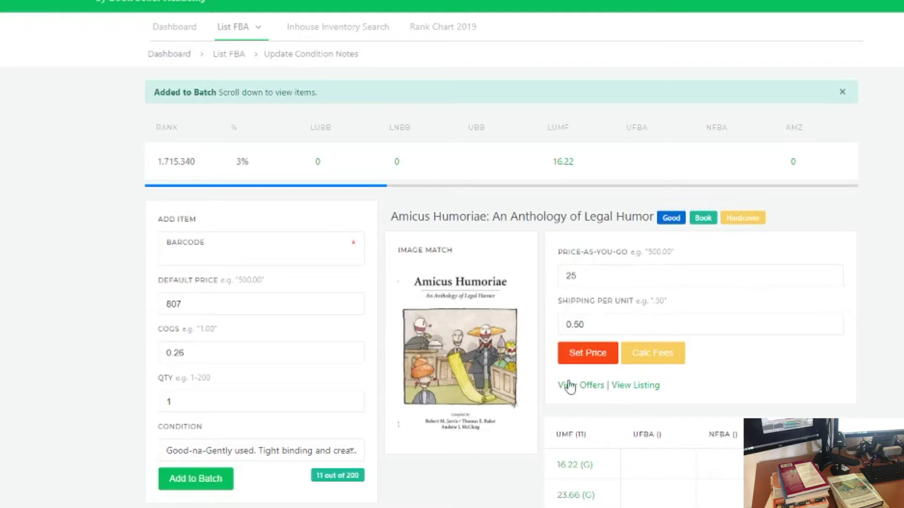
left_click(576, 364)
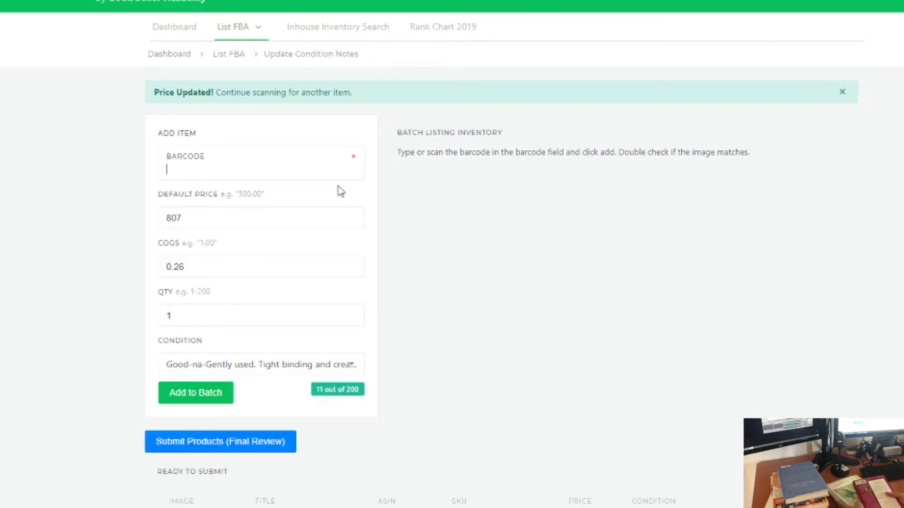
type("9780325005966")
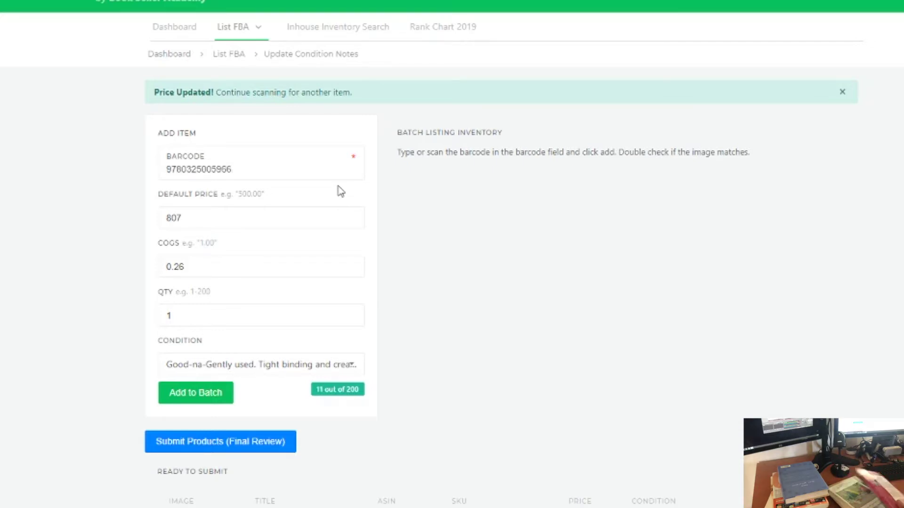
key("Return")
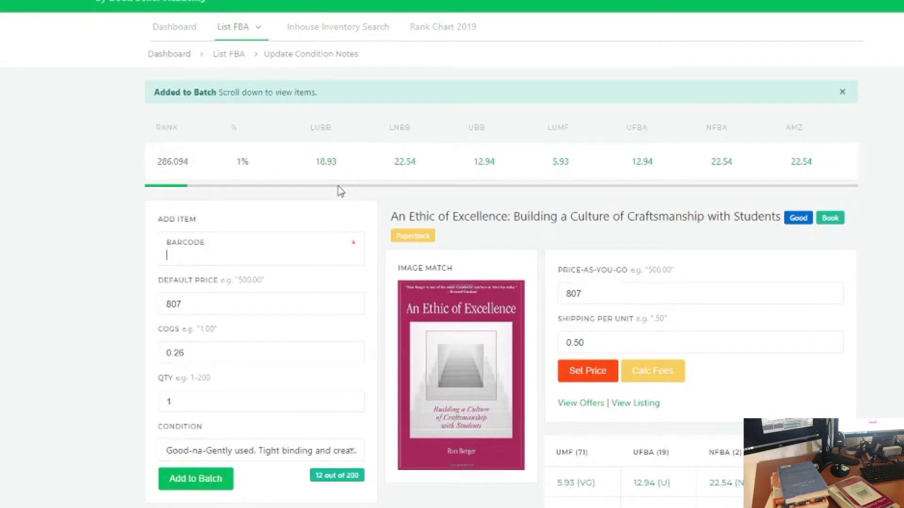
left_click(655, 485)
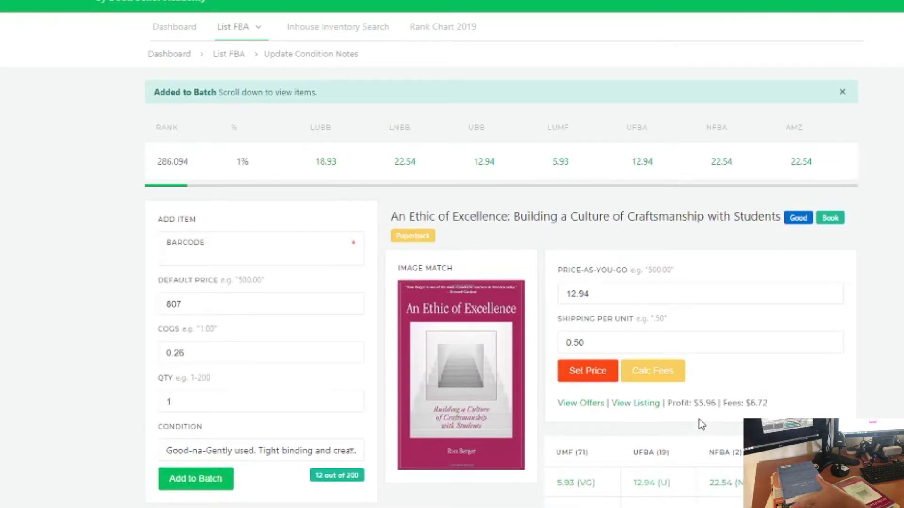
left_click(589, 371)
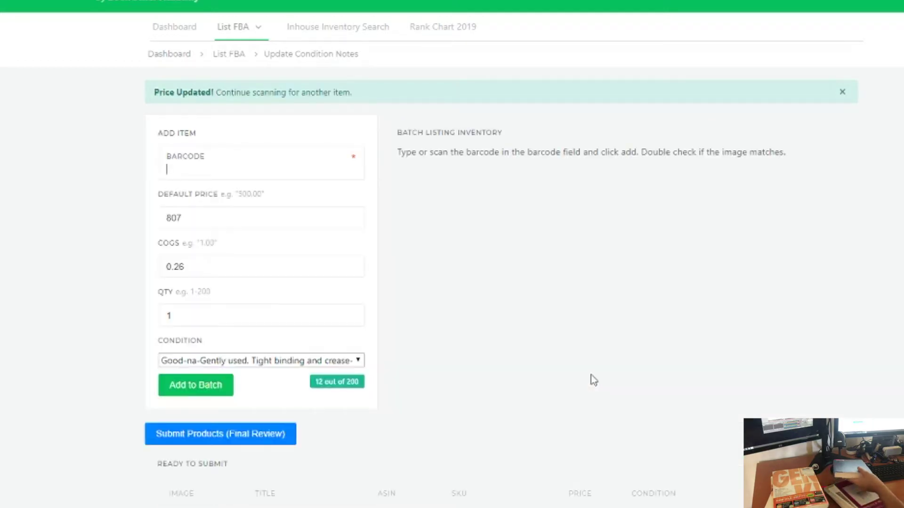
Add Mr. Apology and Other Essays, priced at the 17.99 used FBA offer.
type("9780618123117")
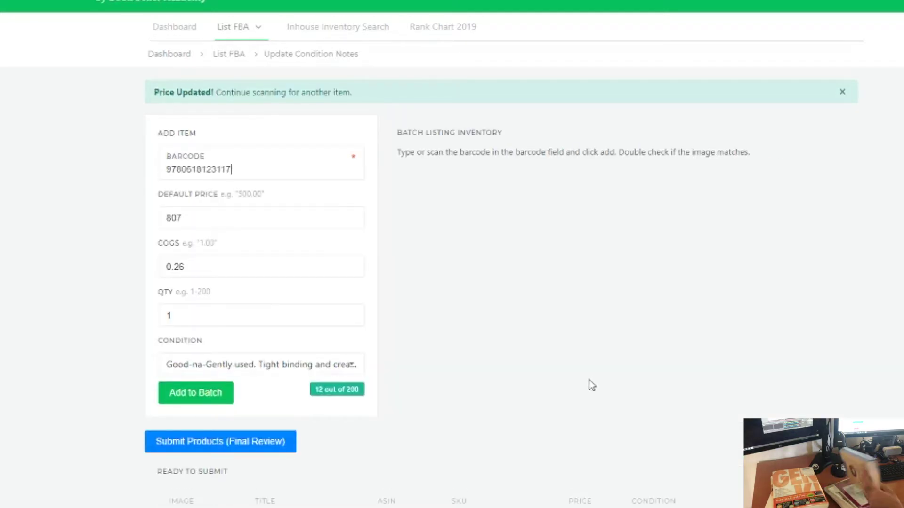
key("Return")
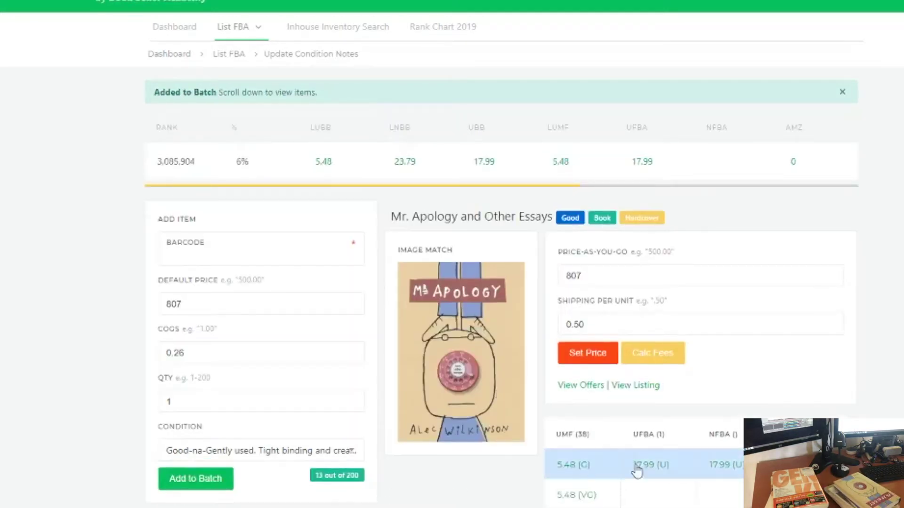
left_click(638, 468)
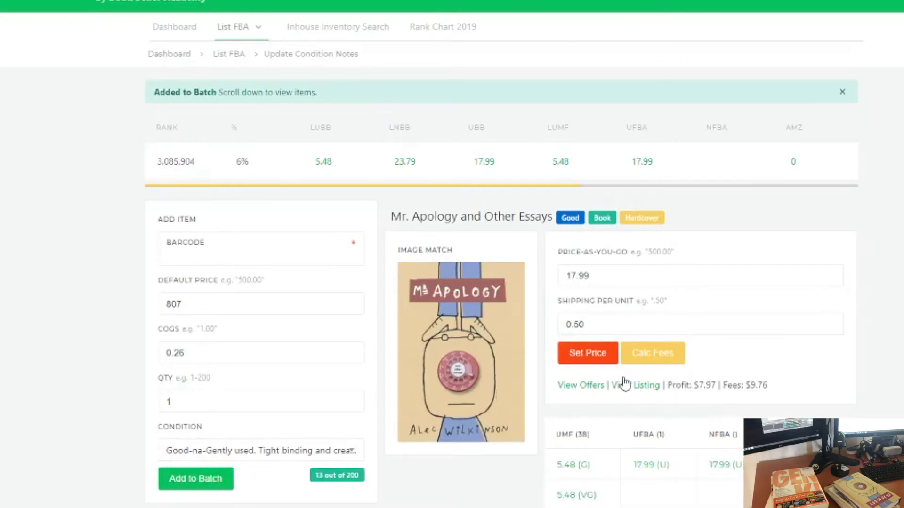
left_click(589, 359)
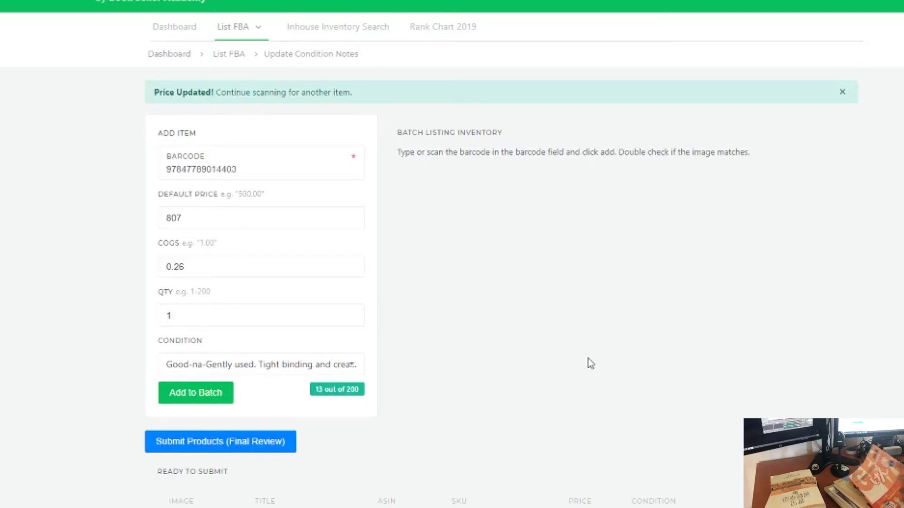
Rescan after the 'Could not find item' error to add GENKI I, priced at the 45 offer.
key("Return")
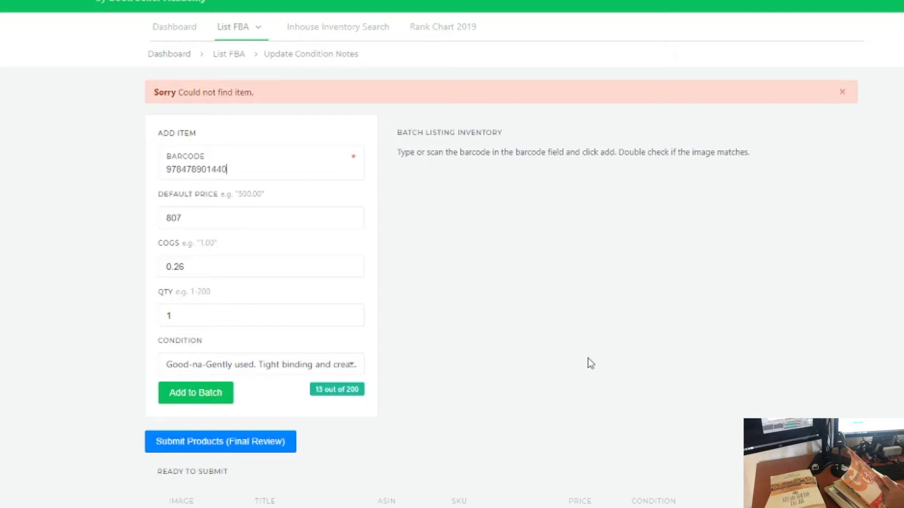
key("Return")
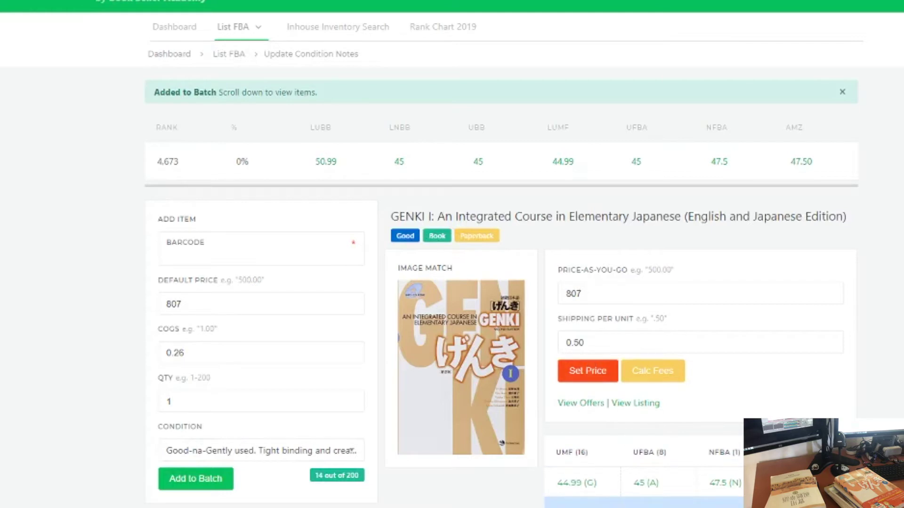
left_click(638, 484)
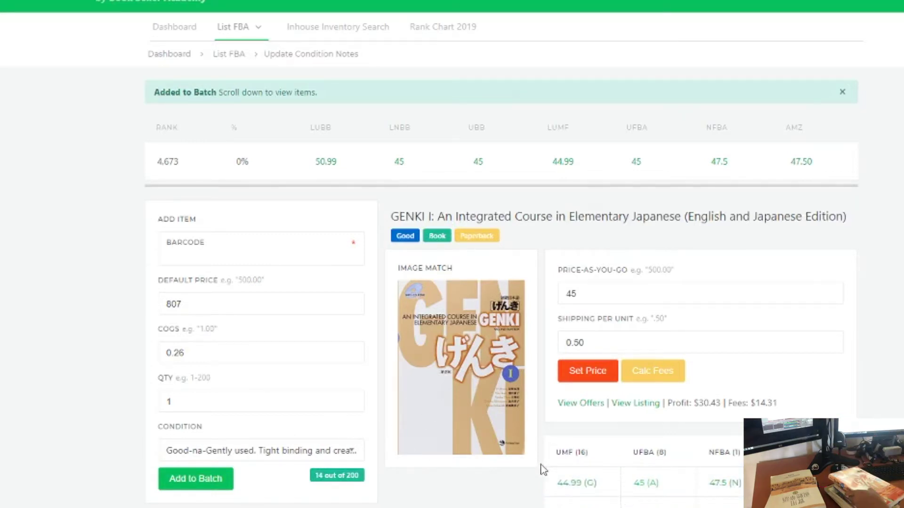
left_click(579, 374)
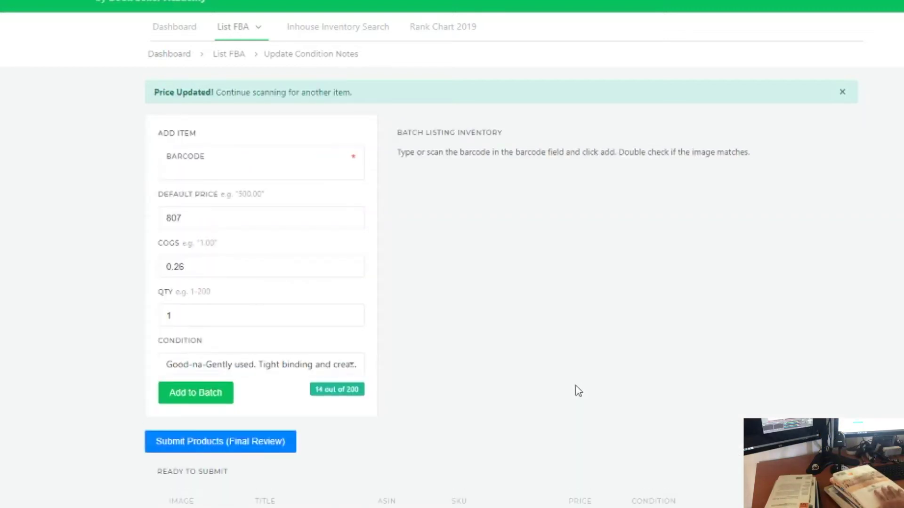
type("9789570912272")
key("Return")
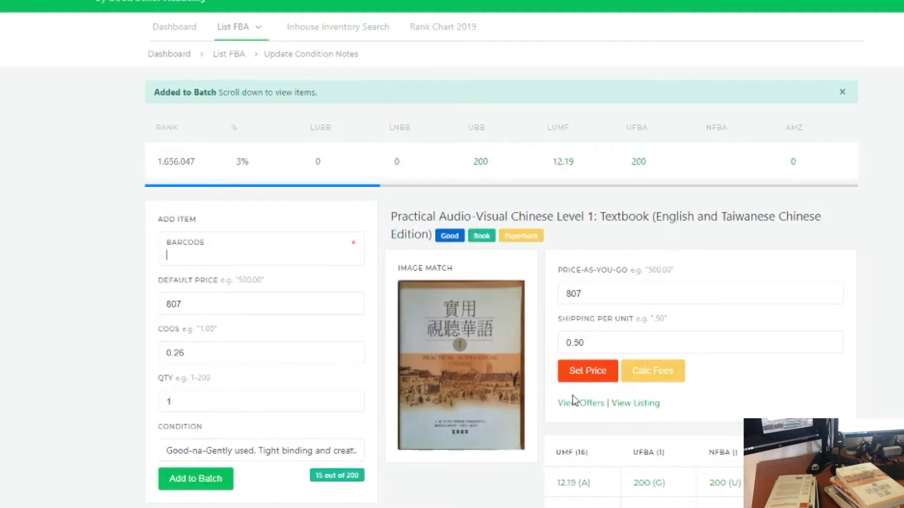
mouse_move(638, 496)
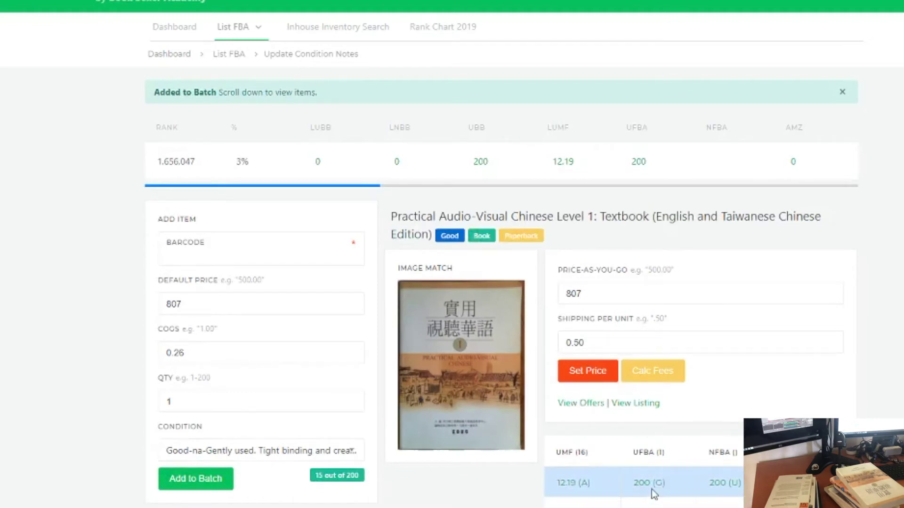
scroll(647, 492, "down", 3)
scroll(646, 492, "up", 3)
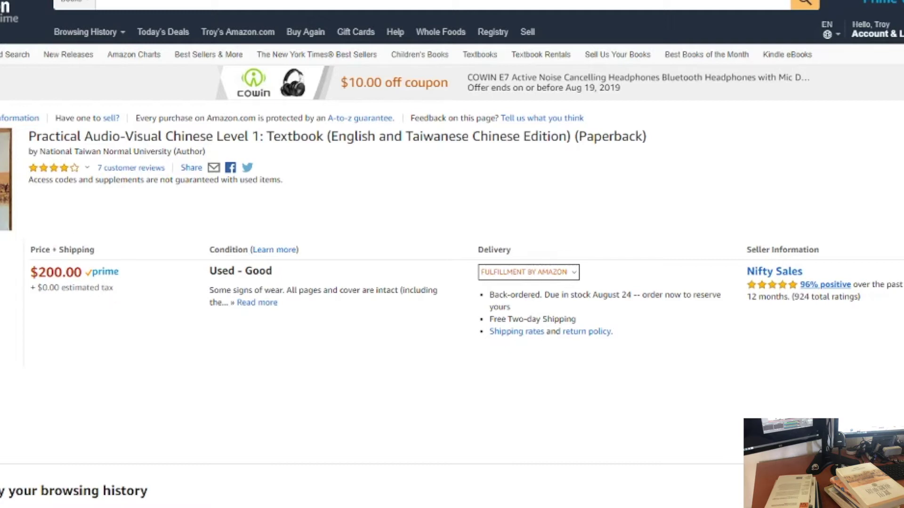
key("ctrl+w")
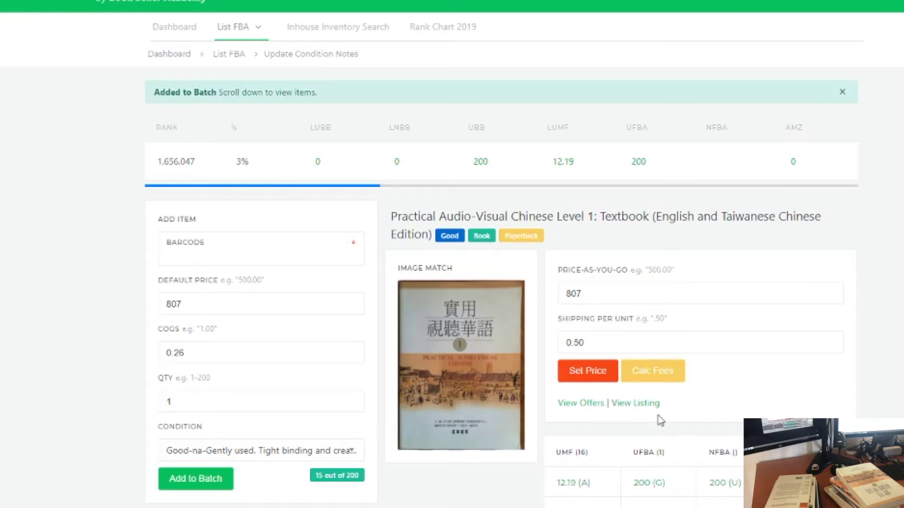
left_click(637, 404)
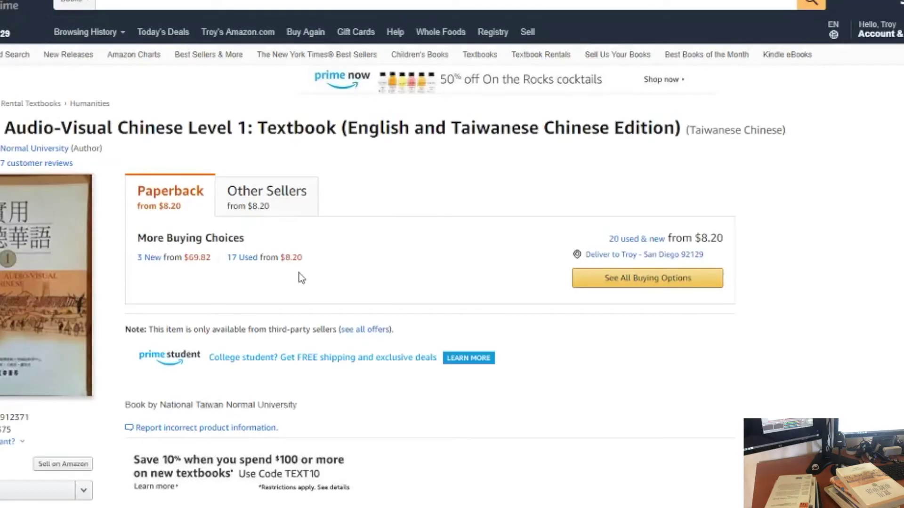
scroll(299, 281, "down", 4)
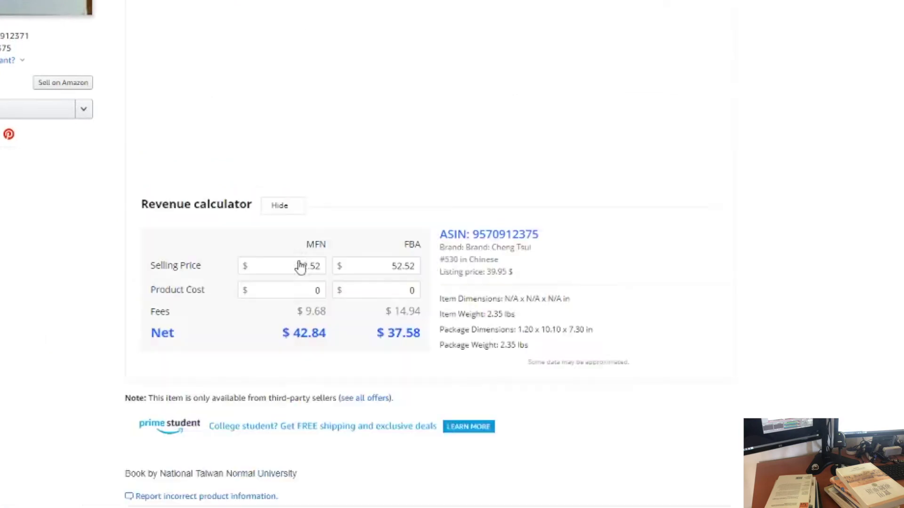
scroll(299, 265, "up", 4)
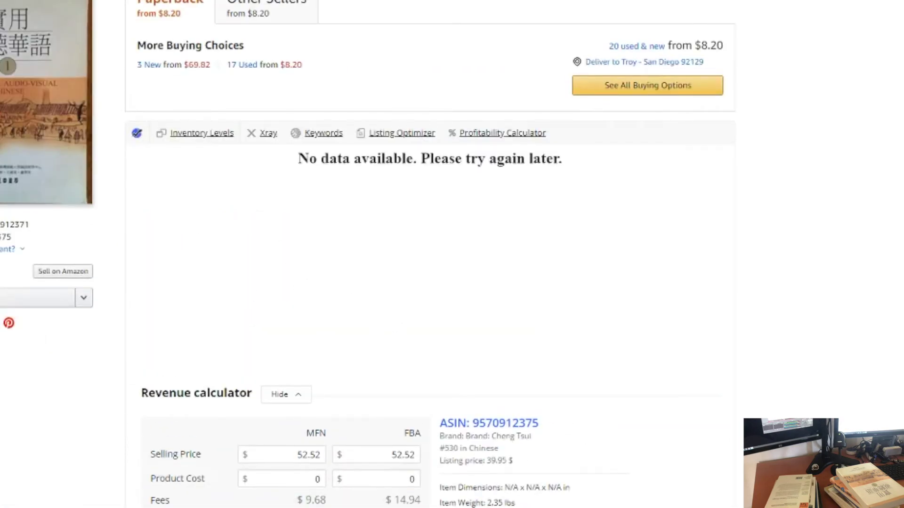
left_click(72, 6)
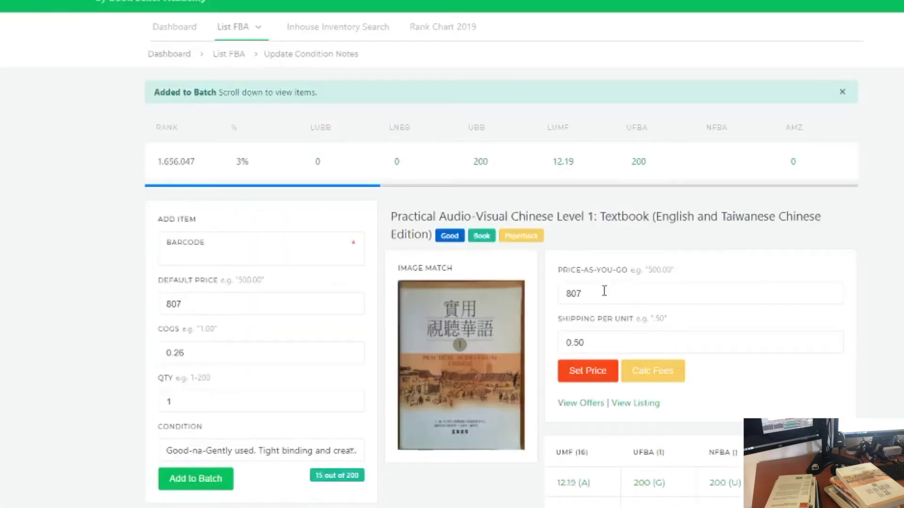
Replace the Chinese textbook's 807 price with 70 and save it to the batch.
left_click_drag(607, 294, 551, 295)
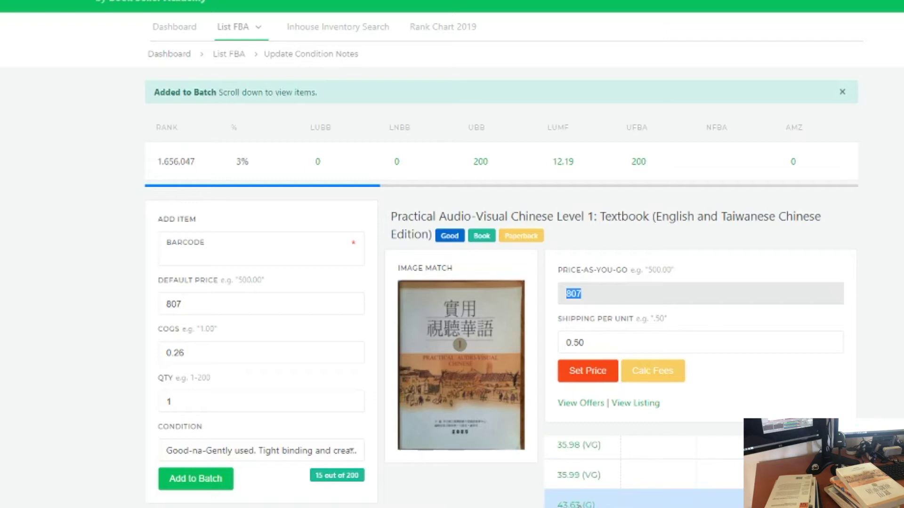
scroll(643, 470, "down", 1)
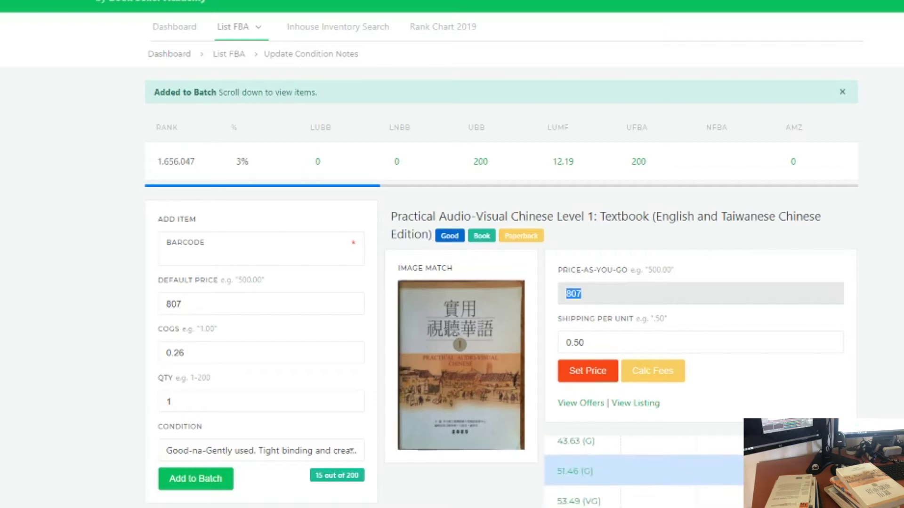
scroll(585, 497, "down", 2)
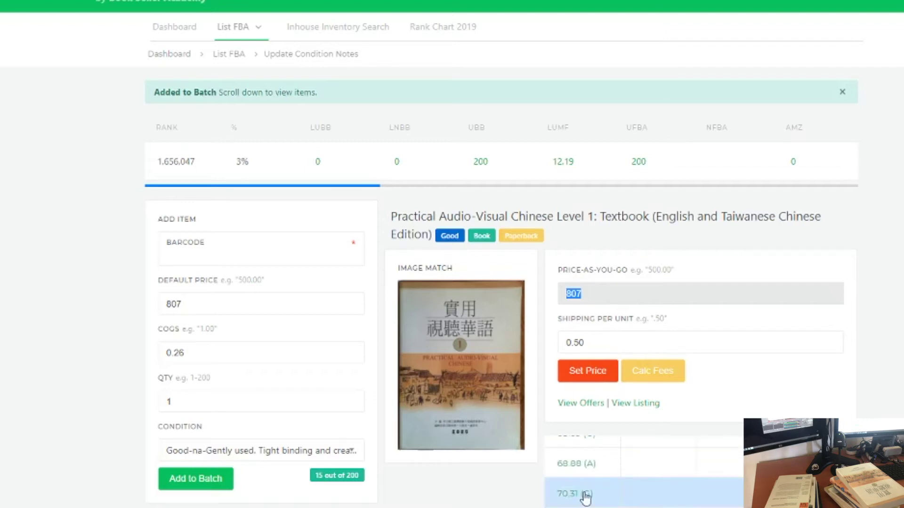
left_click(592, 368)
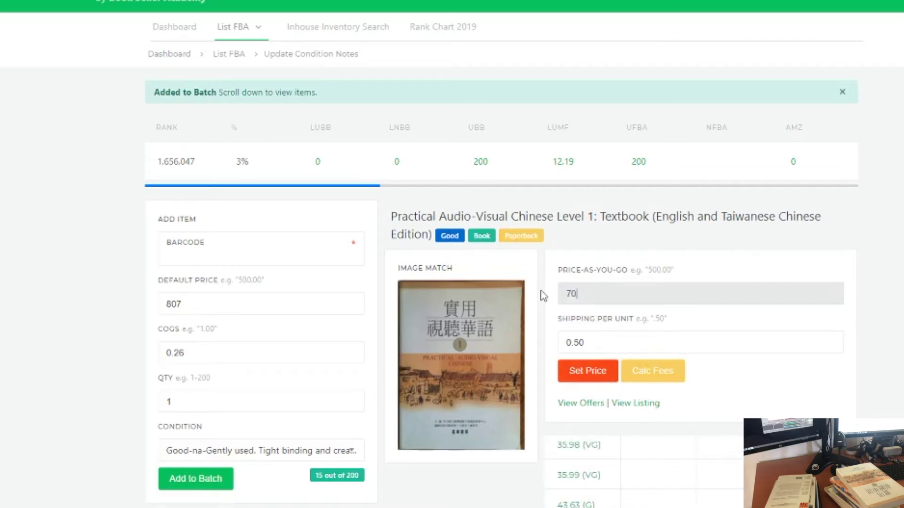
left_click(590, 373)
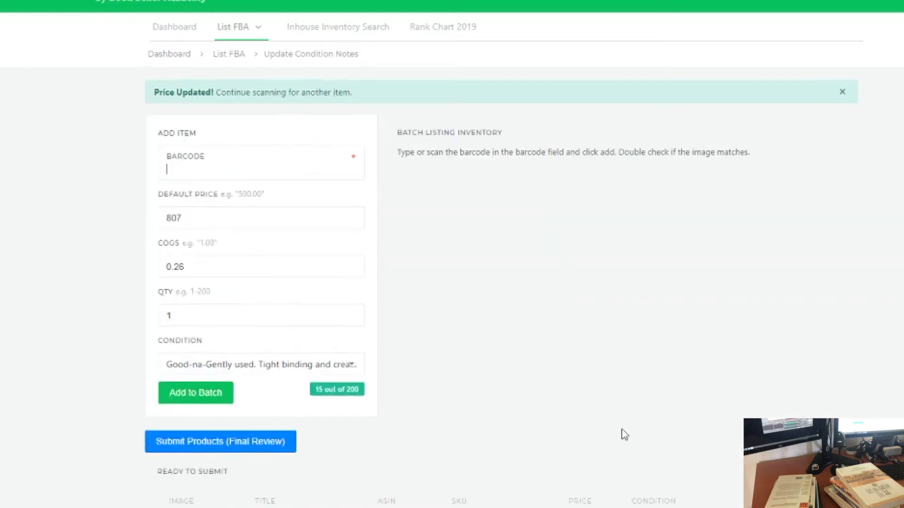
scroll(638, 402, "down", 4)
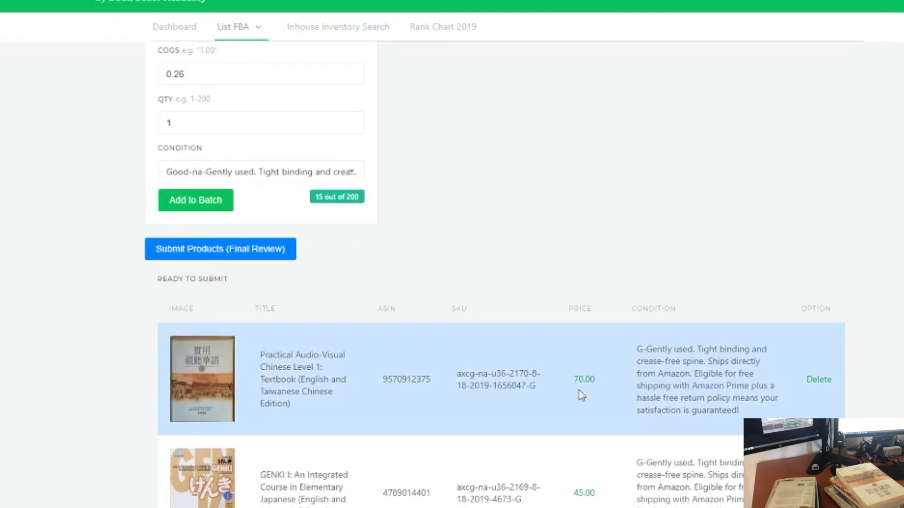
type("9780192842046")
key("Return")
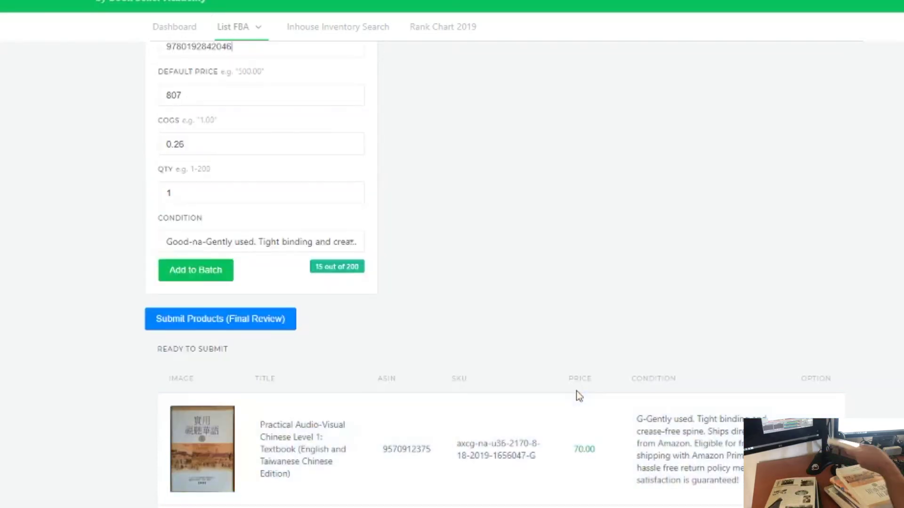
scroll(579, 398, "down", 3)
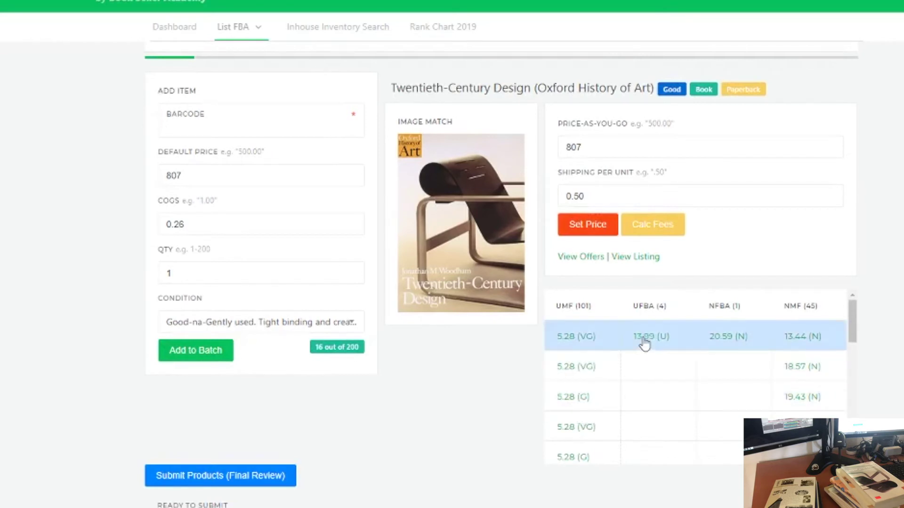
left_click(644, 338)
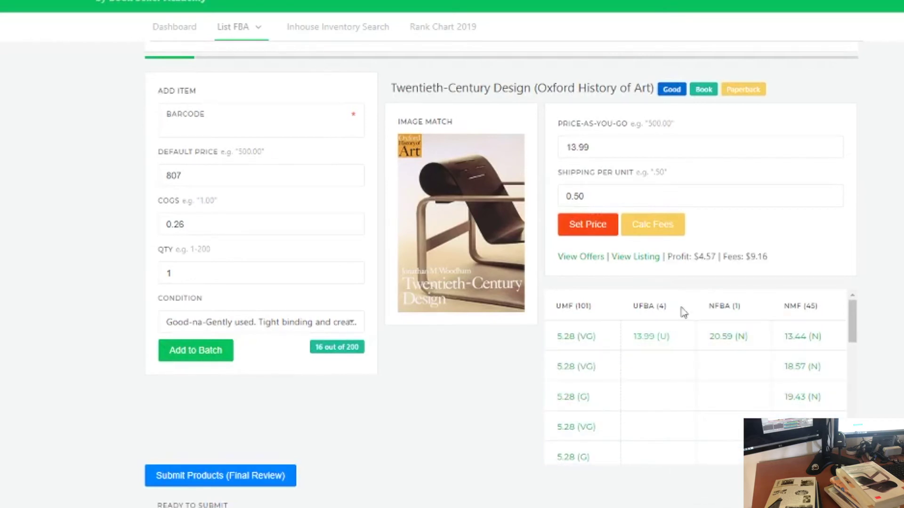
left_click(597, 234)
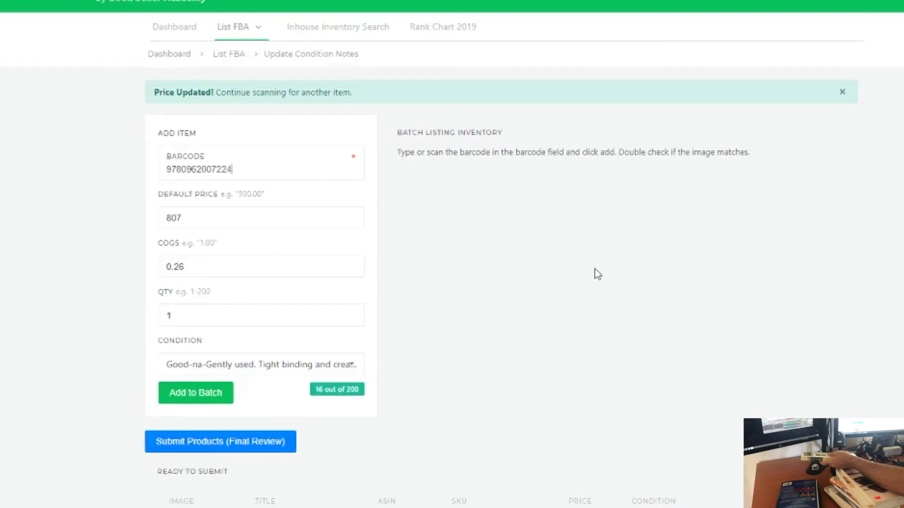
type("9780962007224")
key("Return")
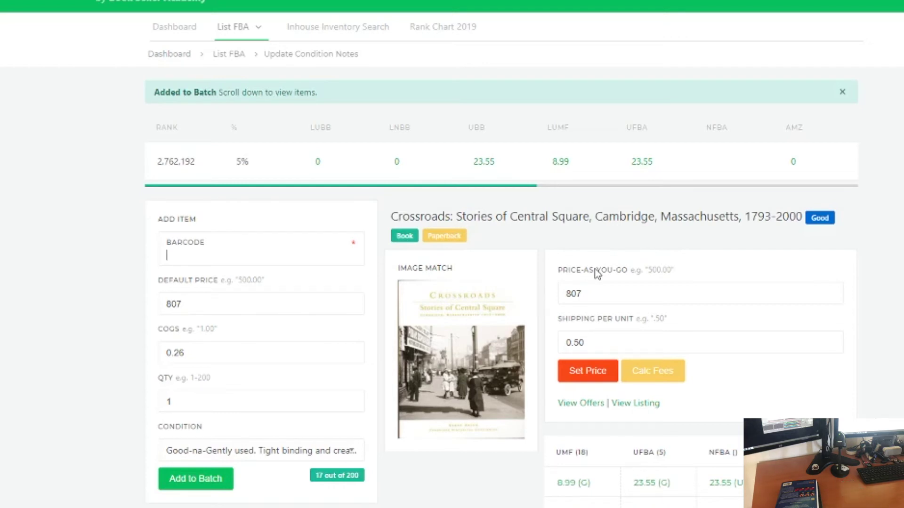
left_click(651, 482)
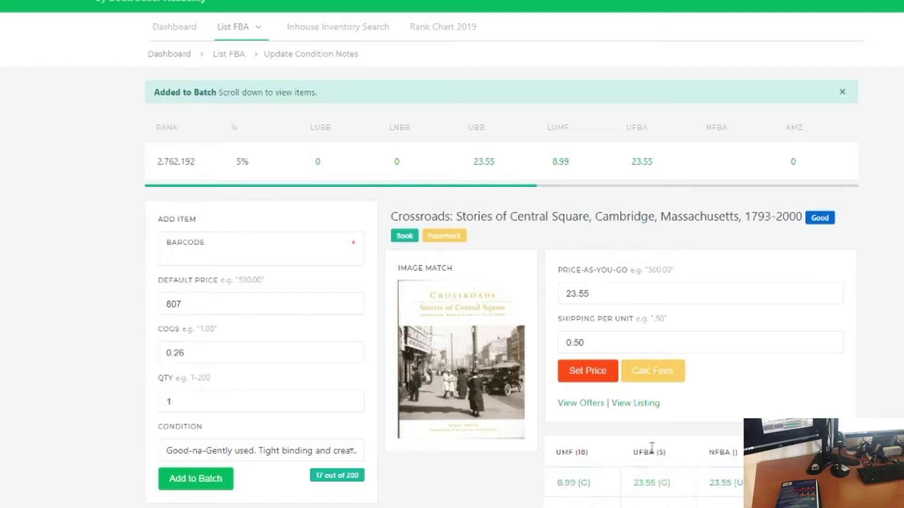
left_click(584, 375)
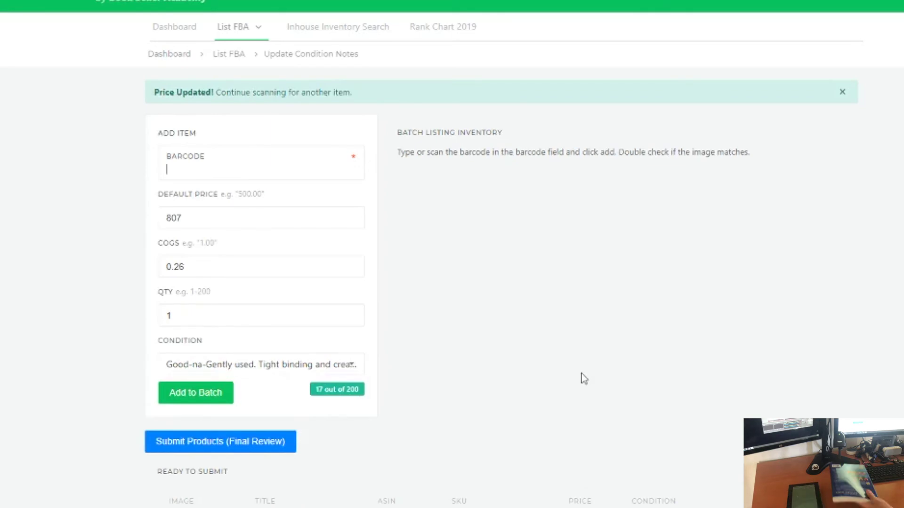
type("9780393935356")
key("Return")
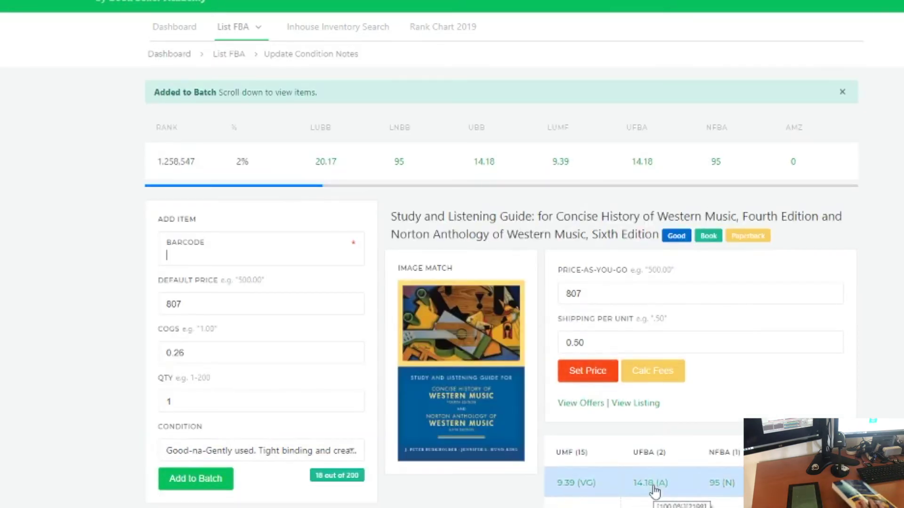
left_click(583, 377)
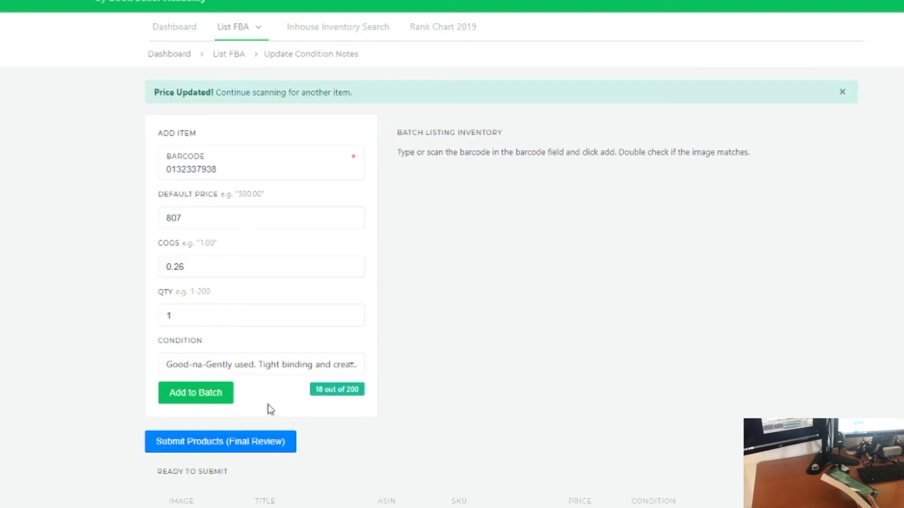
Add The Early Baroque Era with the corrected barcode and save its 16.92 price.
left_click(212, 407)
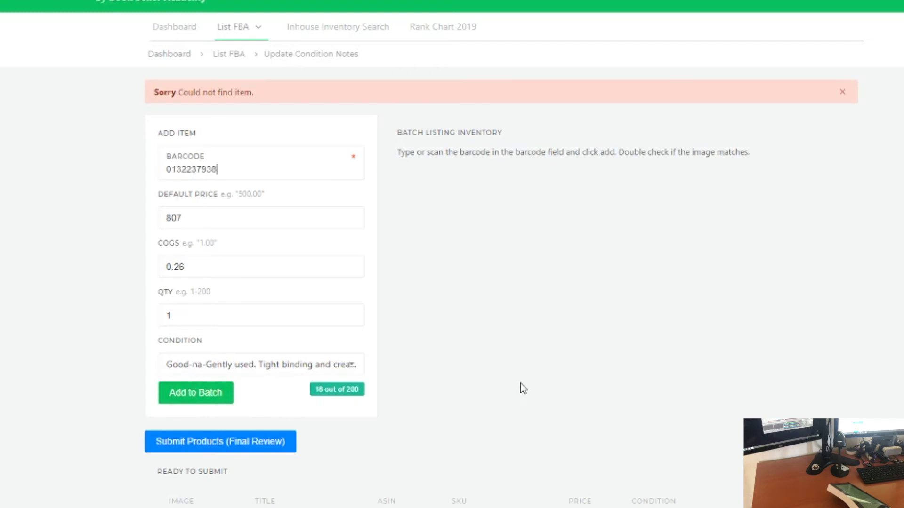
left_click(175, 394)
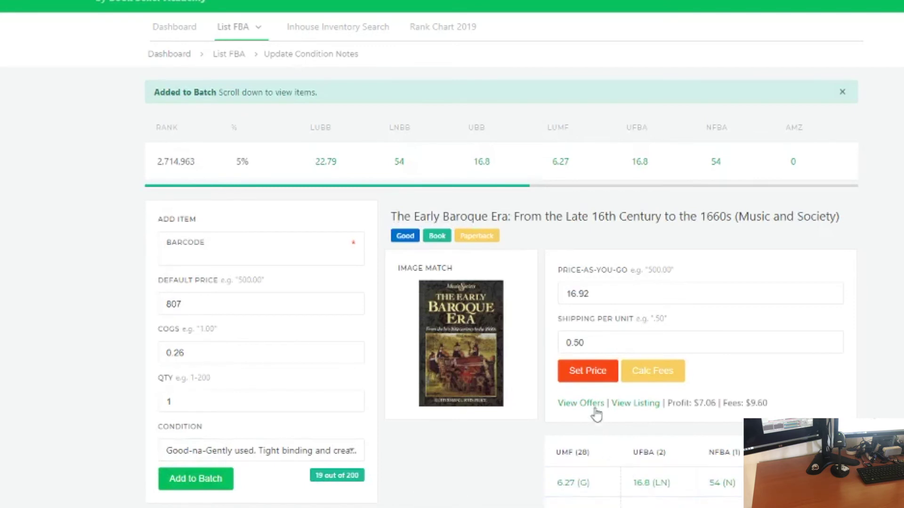
left_click(590, 380)
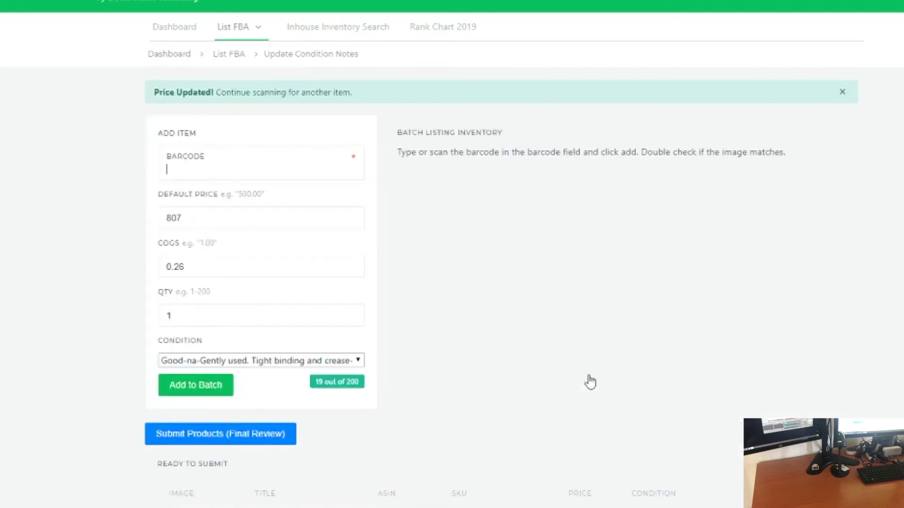
Open the final review of the 19 batched products.
scroll(560, 399, "down", 4)
scroll(560, 406, "up", 3)
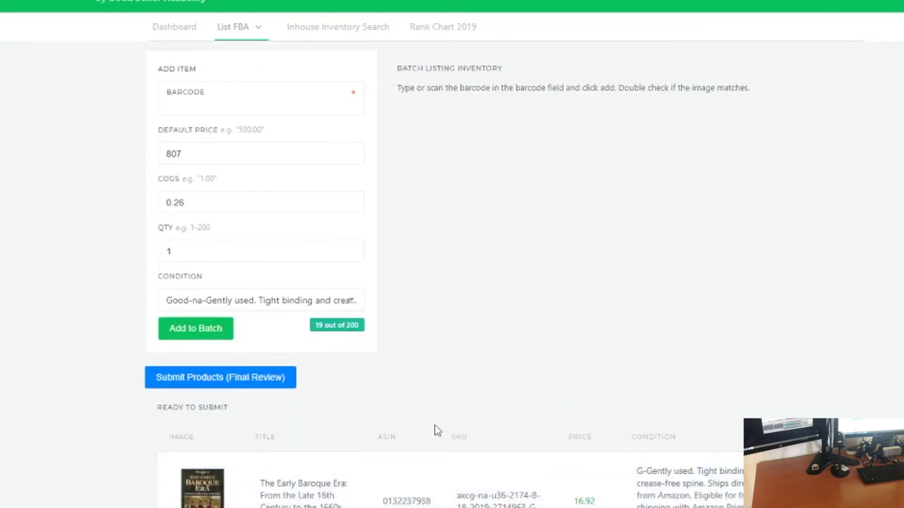
left_click(276, 389)
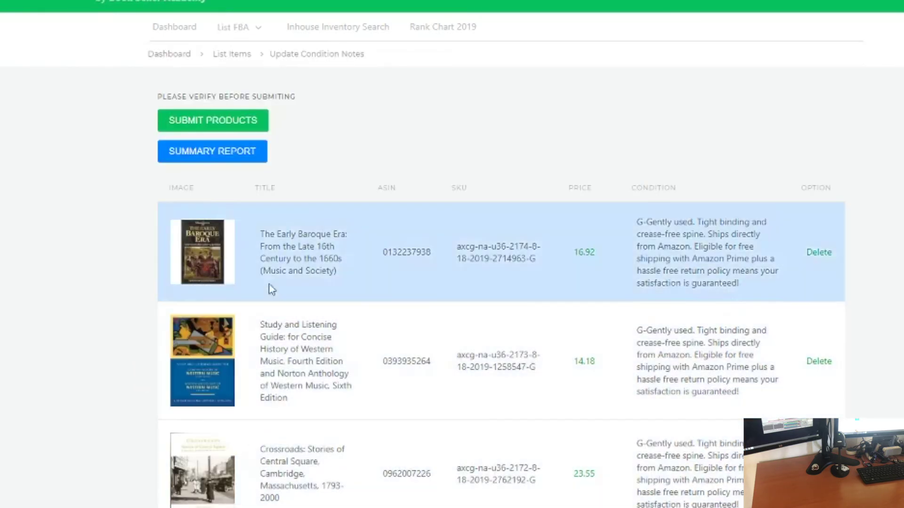
Show the batch summary report with $451.93 total sales and $253.35 profit.
left_click(226, 159)
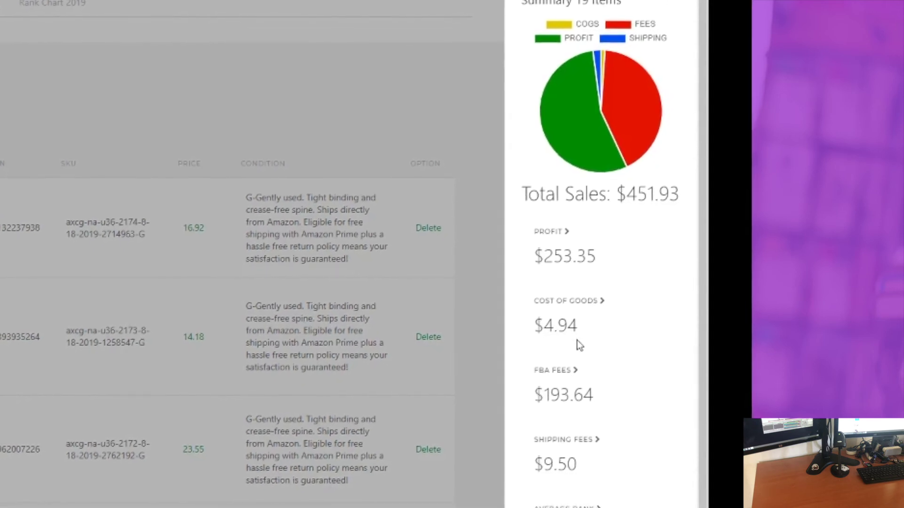
scroll(596, 342, "down", 1)
scroll(595, 341, "up", 1)
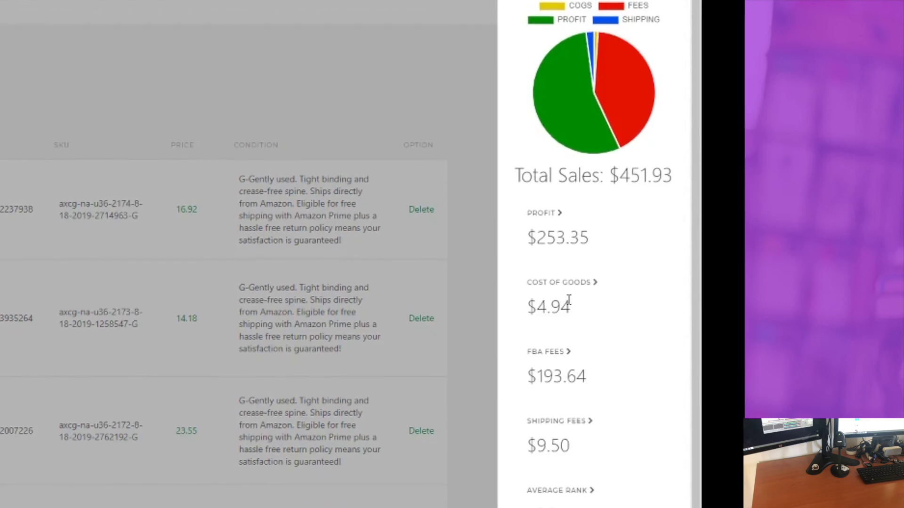
mouse_move(624, 104)
mouse_move(596, 119)
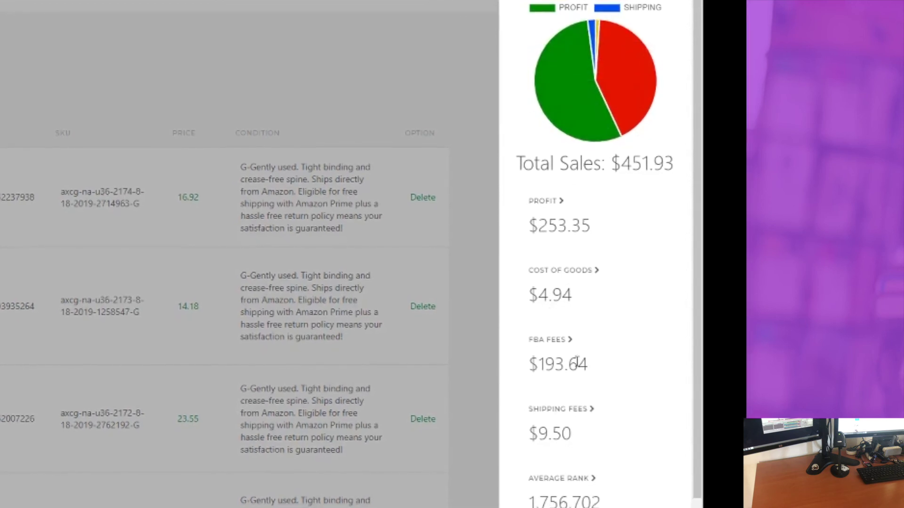
scroll(581, 364, "down", 1)
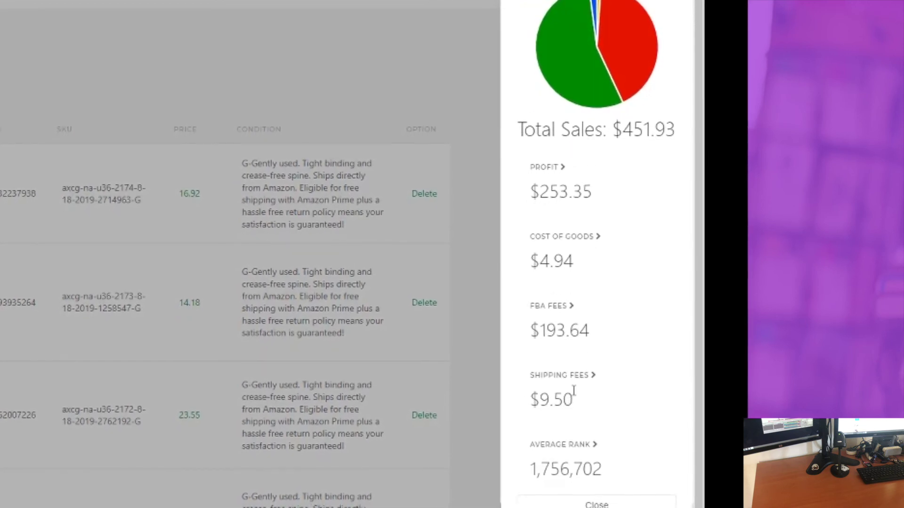
scroll(588, 330, "up", 1)
mouse_move(623, 71)
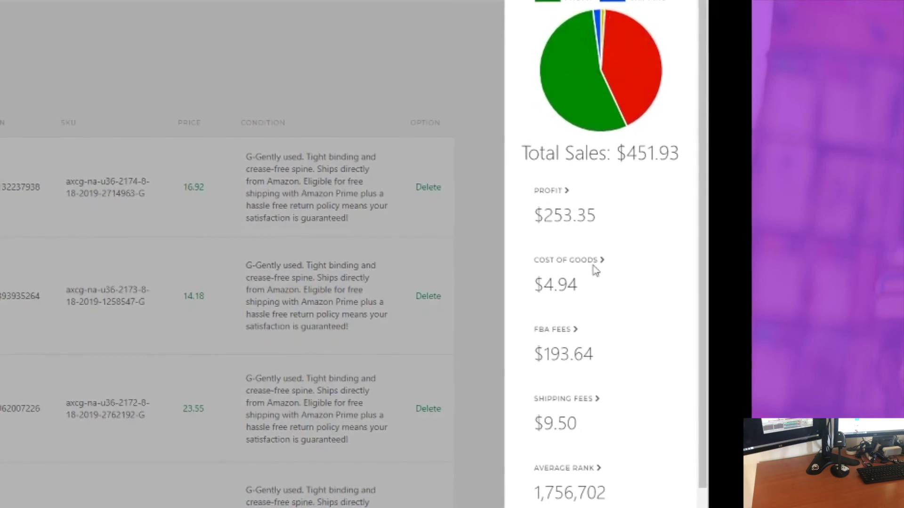
scroll(565, 277, "down", 1)
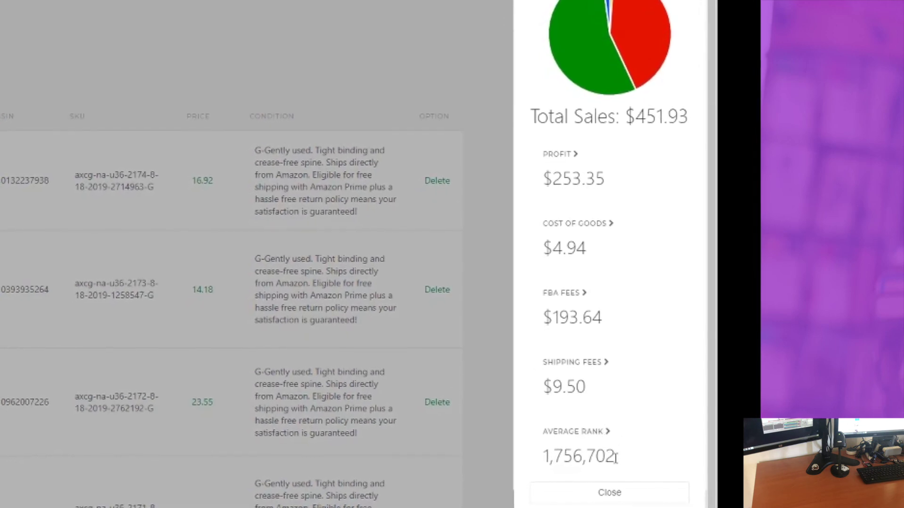
scroll(616, 459, "up", 1)
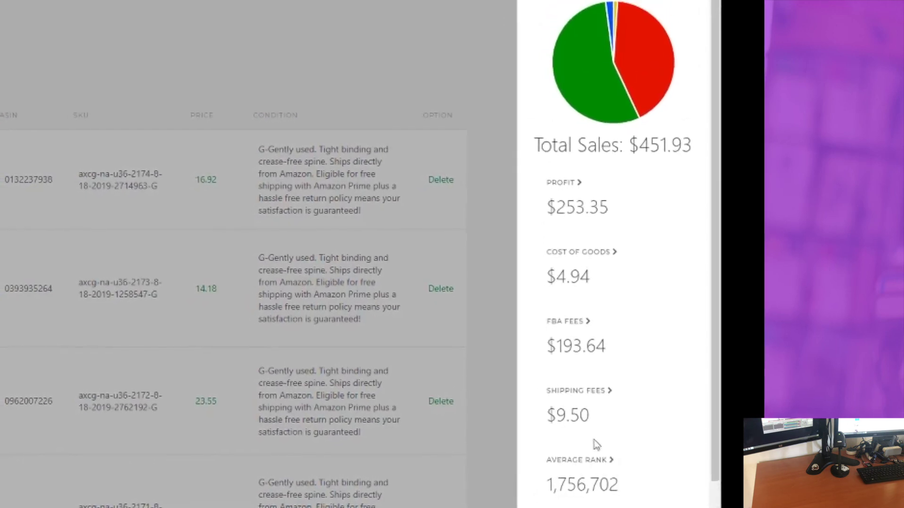
scroll(596, 445, "down", 1)
Close the summary report and scroll through all 19 books in the ready-to-submit list.
left_click(648, 493)
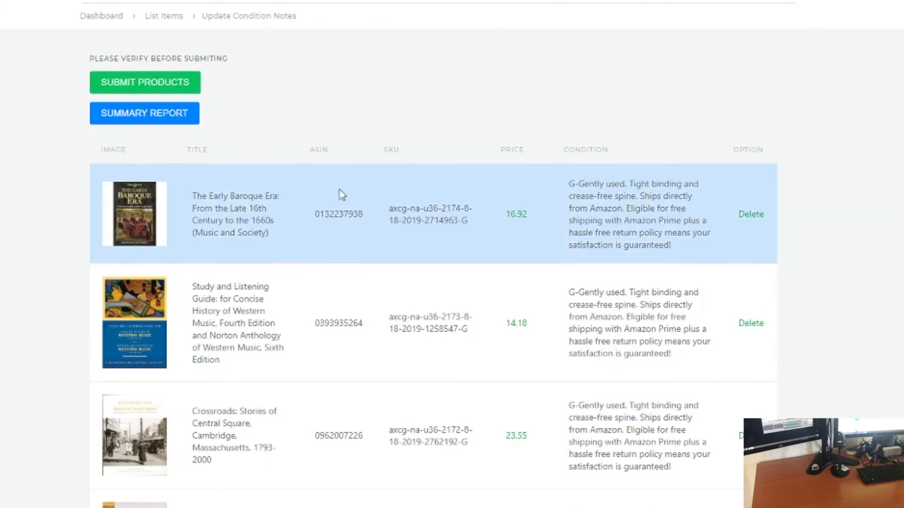
scroll(341, 194, "down", 5)
scroll(342, 194, "down", 8)
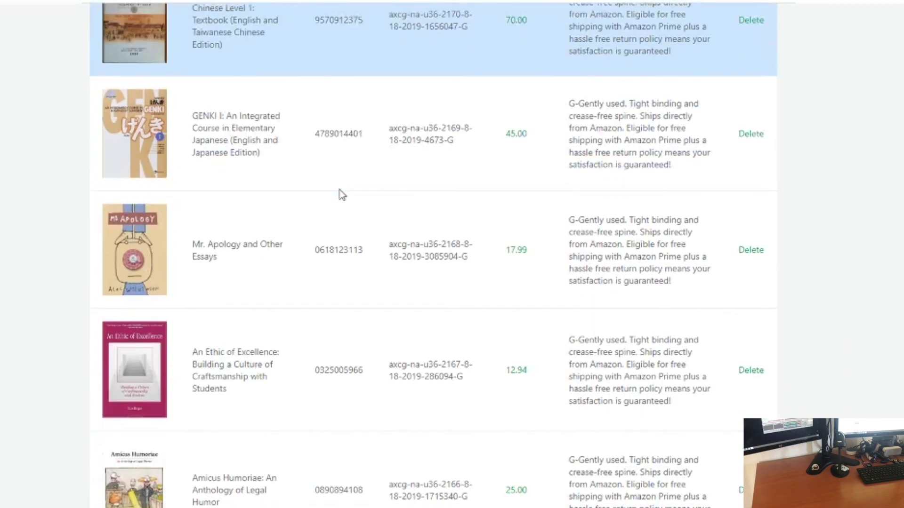
scroll(340, 192, "down", 11)
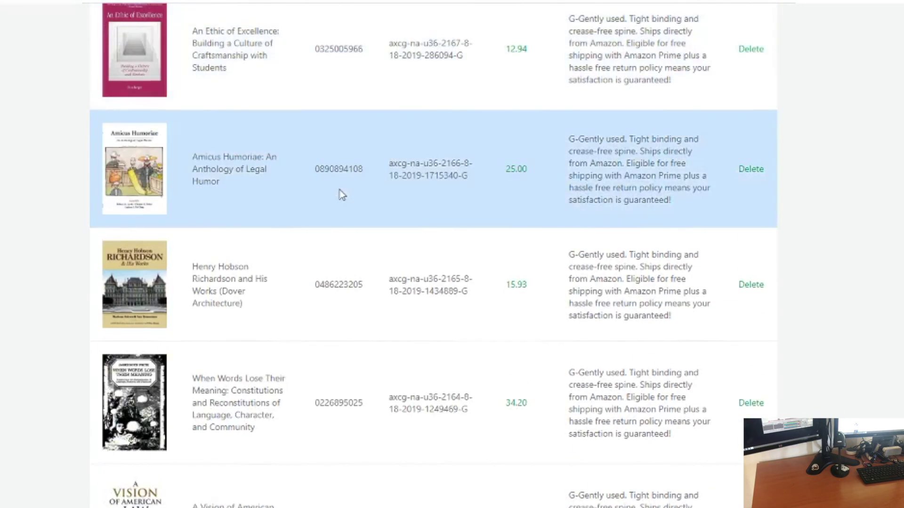
scroll(340, 193, "up", 20)
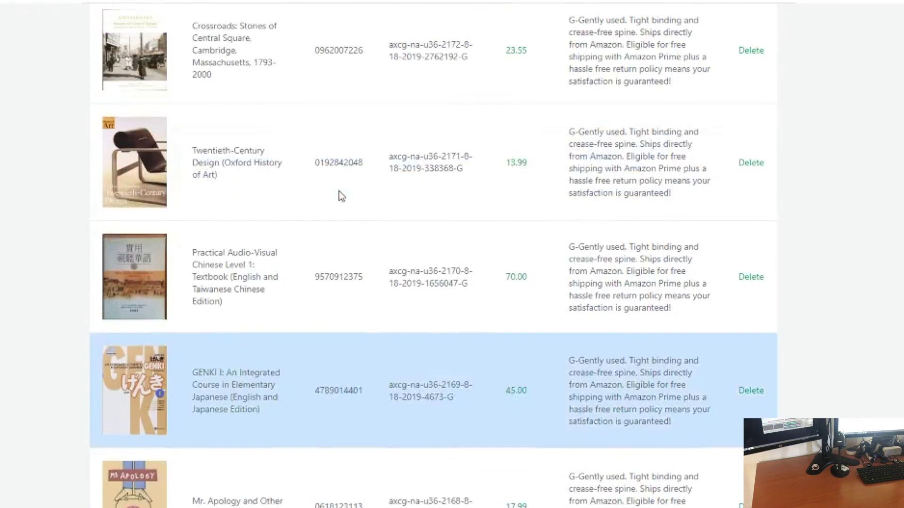
scroll(340, 195, "up", 2)
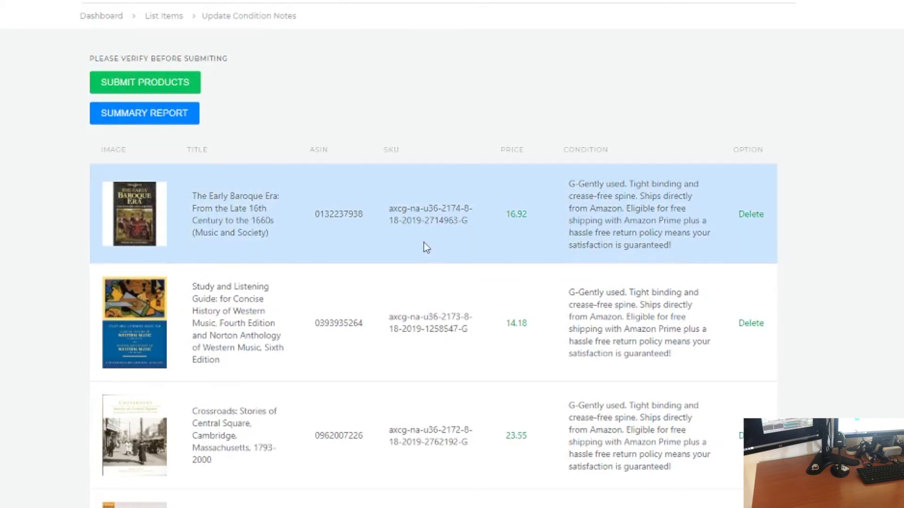
scroll(427, 252, "down", 10)
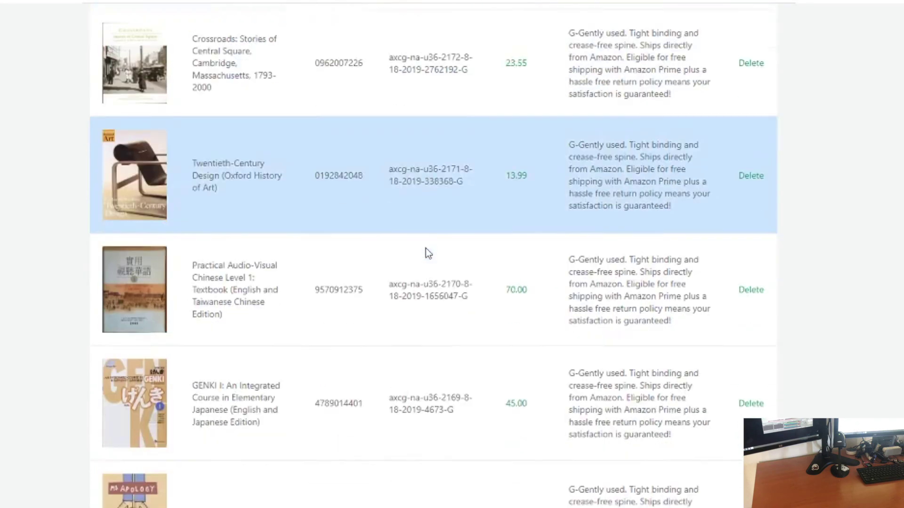
scroll(425, 247, "down", 12)
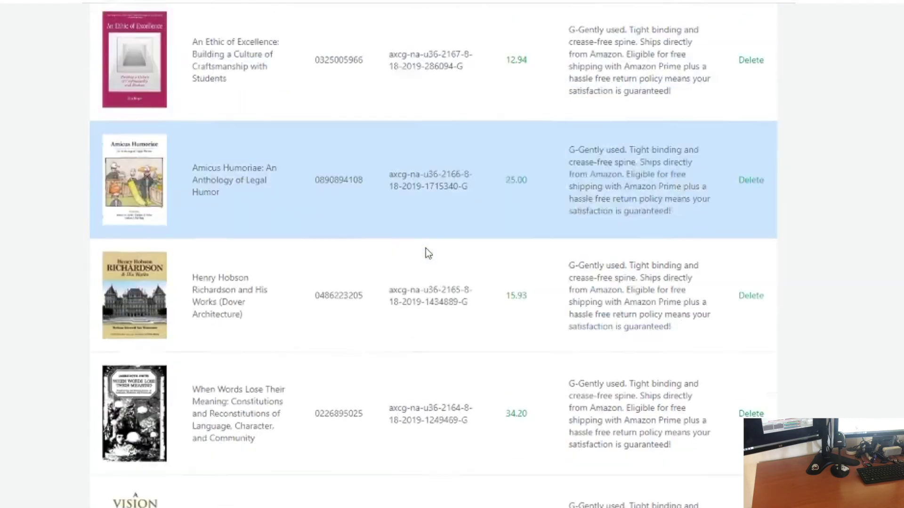
scroll(426, 248, "down", 12)
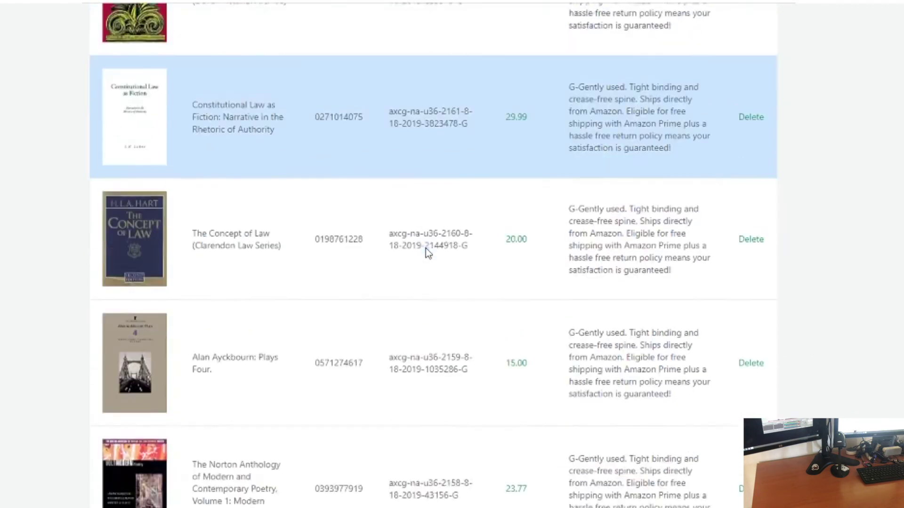
scroll(426, 248, "down", 4)
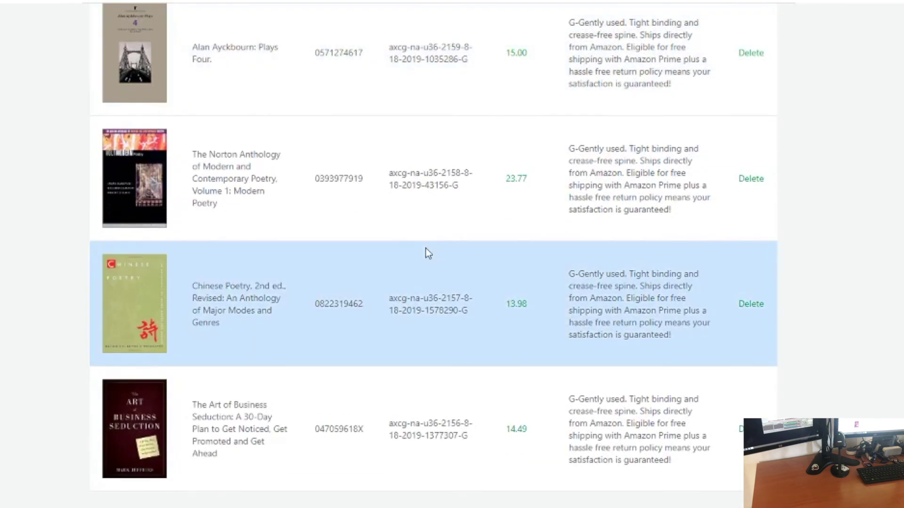